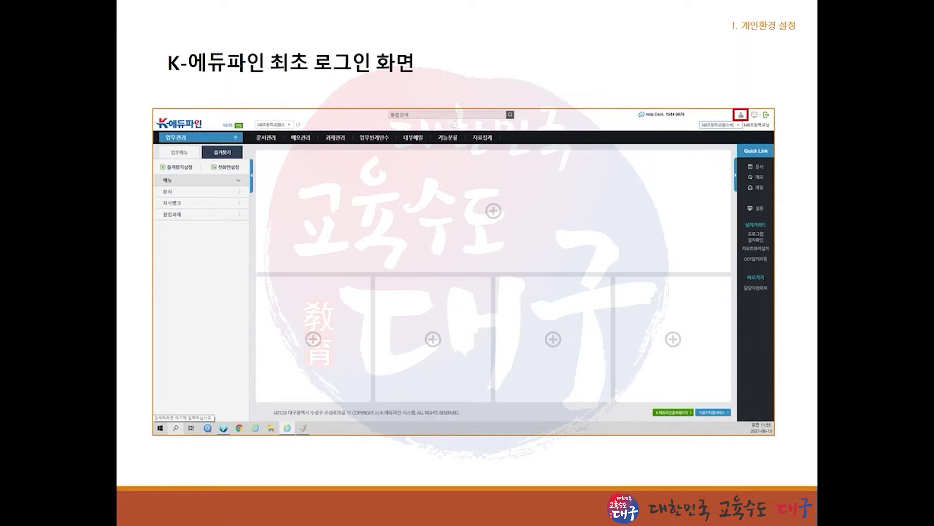
Advance the slideshow from the 최초 로그인 화면 slide to the 개인환경설정 slide
key(Right)
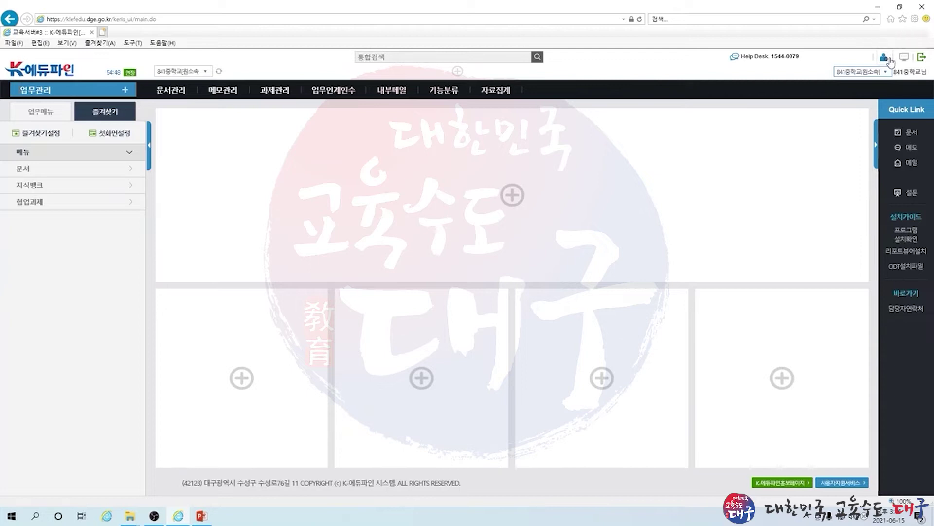
In K-에듀파인, bring up the 개인설정 menus from the top-right user icon
click(889, 60)
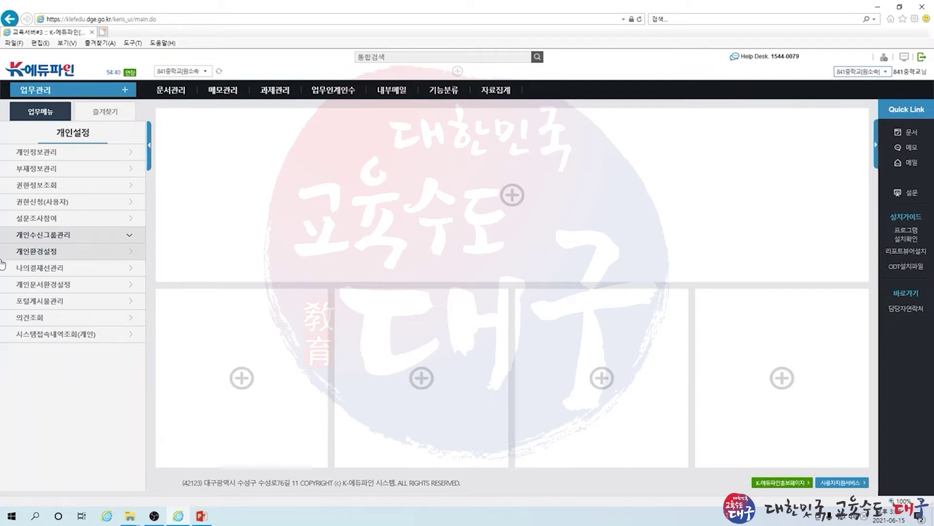
Go to 개인환경설정 in the left 개인설정 menu
click(48, 252)
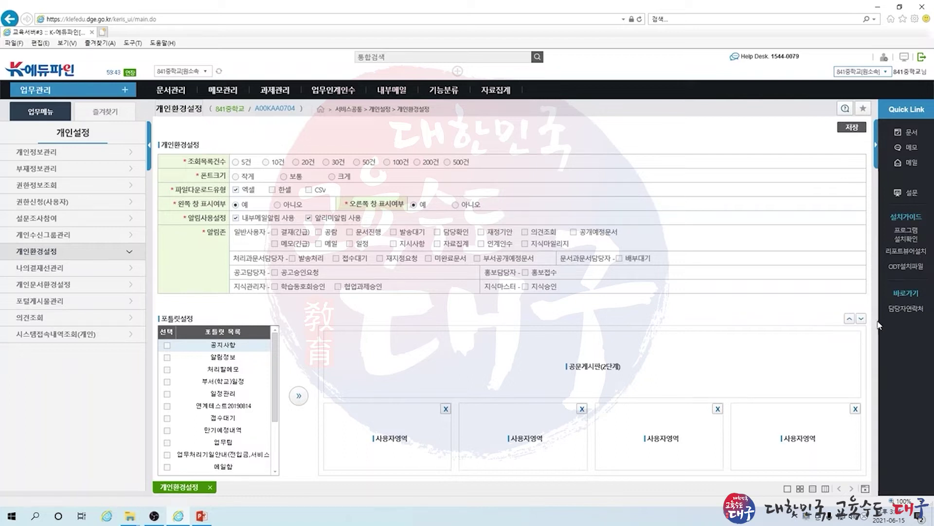
Move the 공문게시판(2단계) portlet and back, extend the login session, then go to 개인정보관리
click(862, 319)
click(850, 319)
click(219, 72)
click(70, 153)
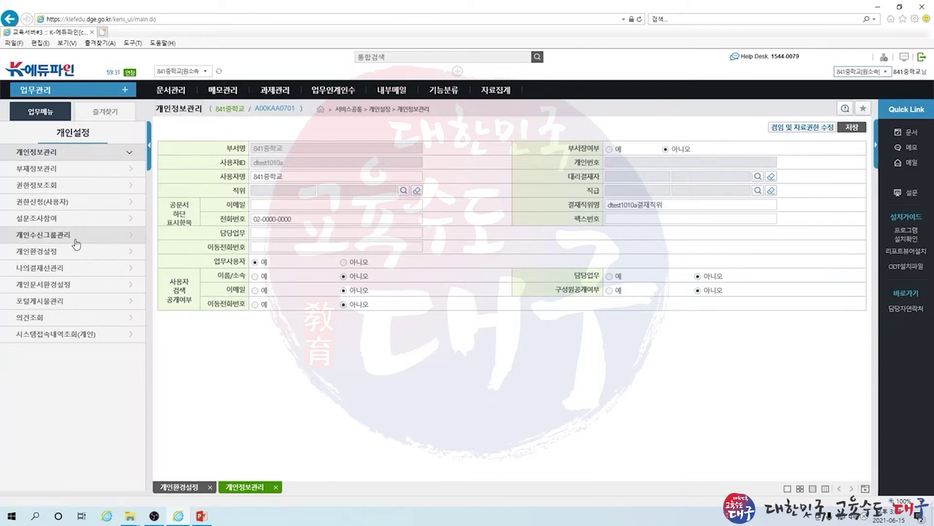
View 부재정보관리, then go to 개인수신그룹관리 and start a new receive group with 신규
click(83, 171)
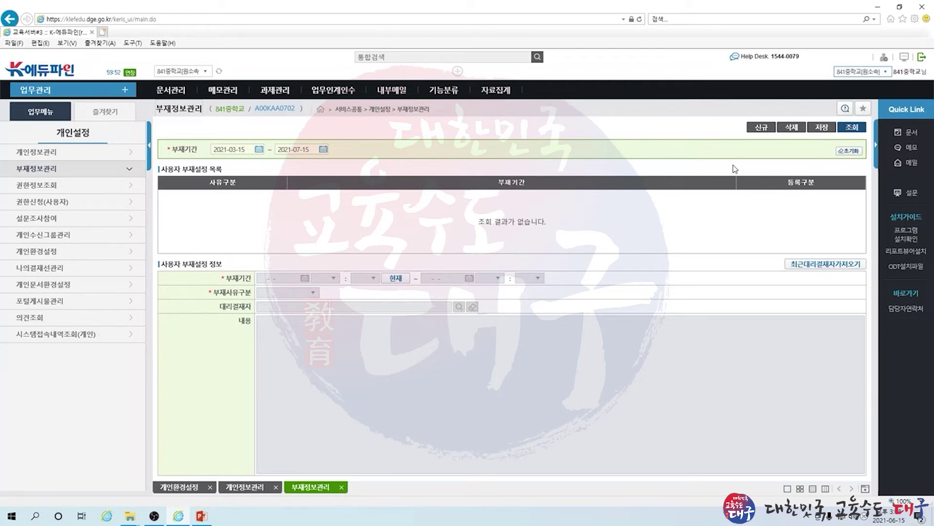
click(32, 236)
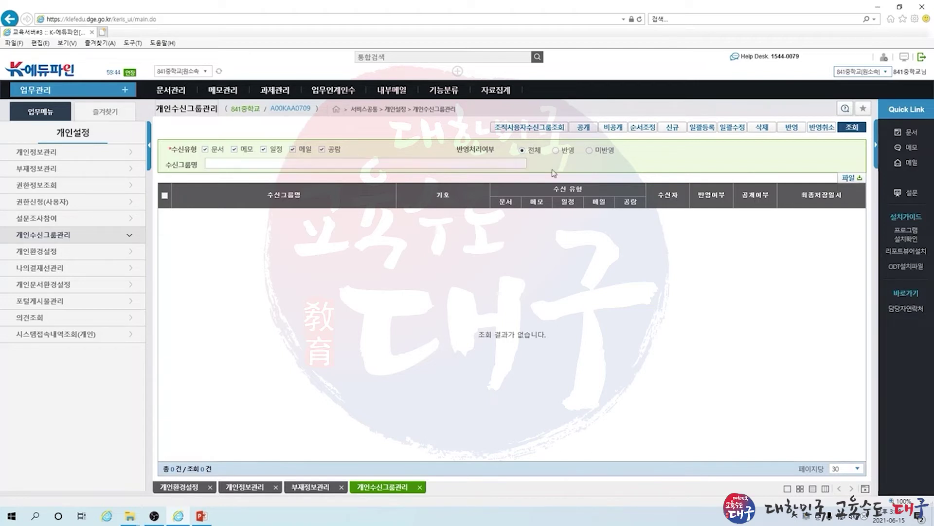
click(679, 127)
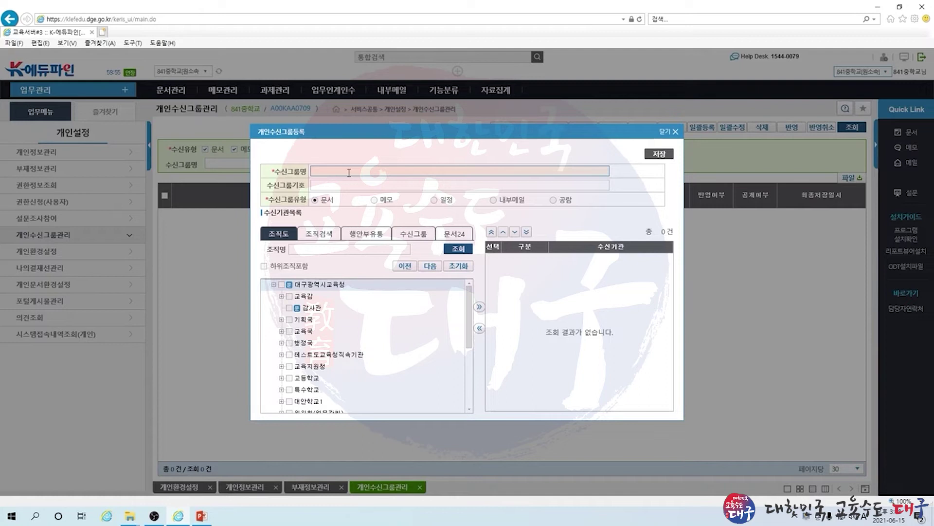
Name the group 'test', add 행정국 총무과 and 행정국장실 as recipients, and save
text(test)
click(281, 342)
click(297, 354)
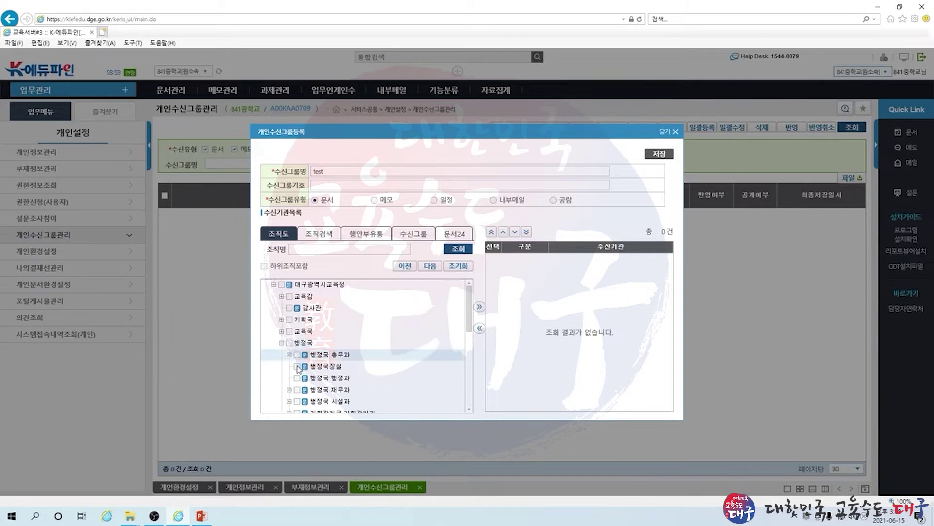
click(297, 366)
click(480, 308)
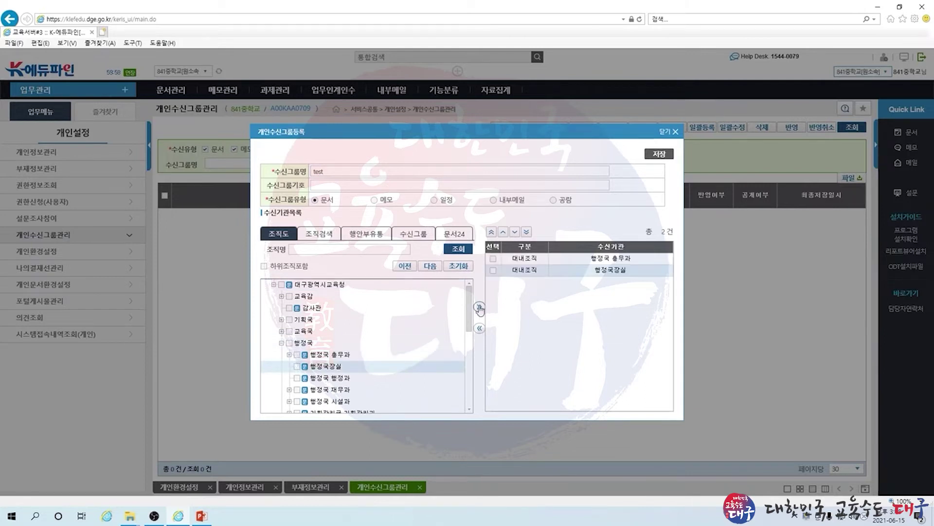
click(662, 155)
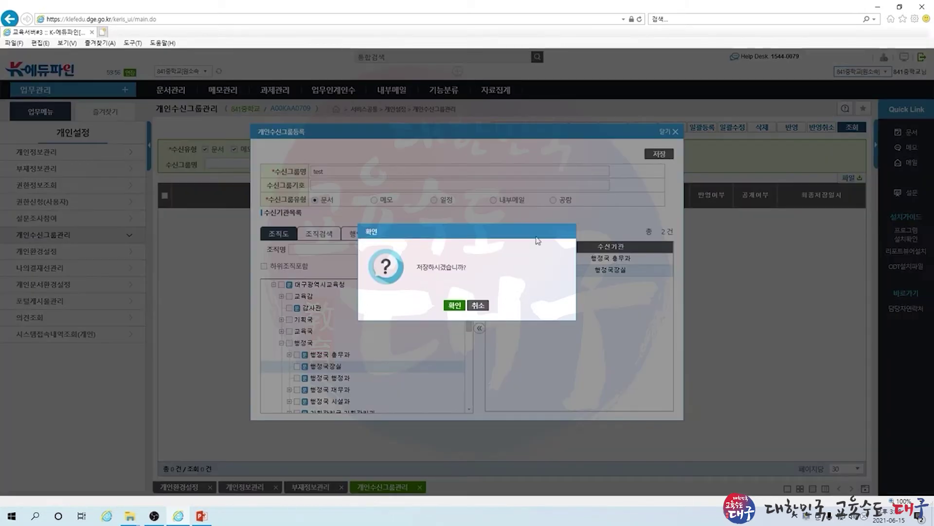
click(454, 306)
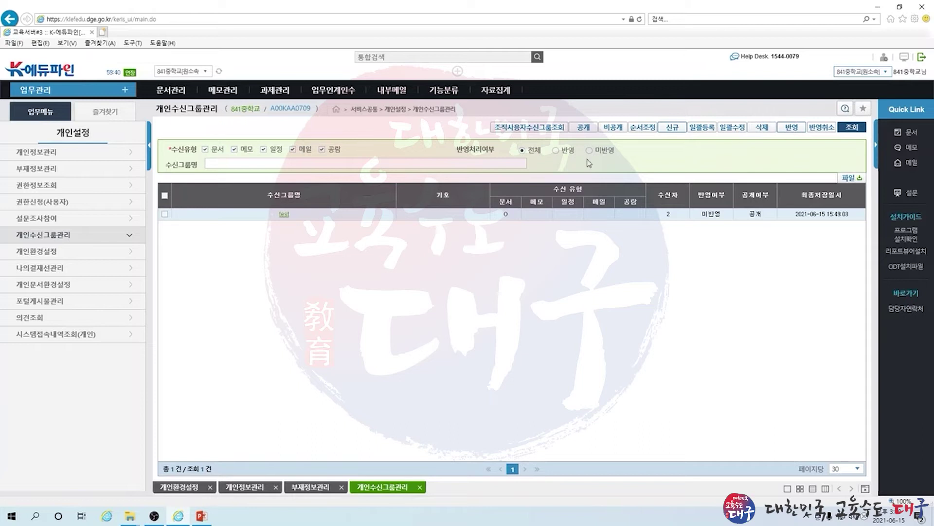
Apply (반영) the test group, then find it cannot be deleted while applied
click(165, 215)
click(786, 129)
click(451, 306)
click(165, 213)
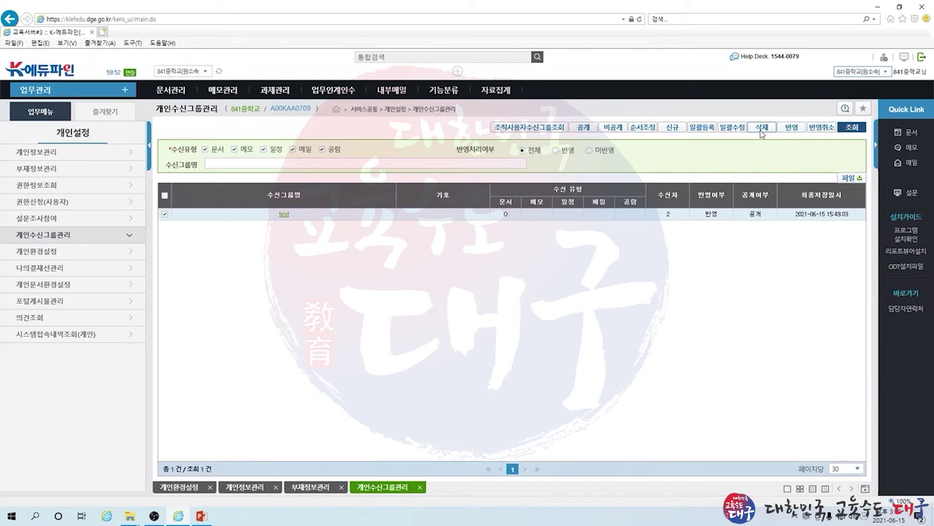
click(762, 127)
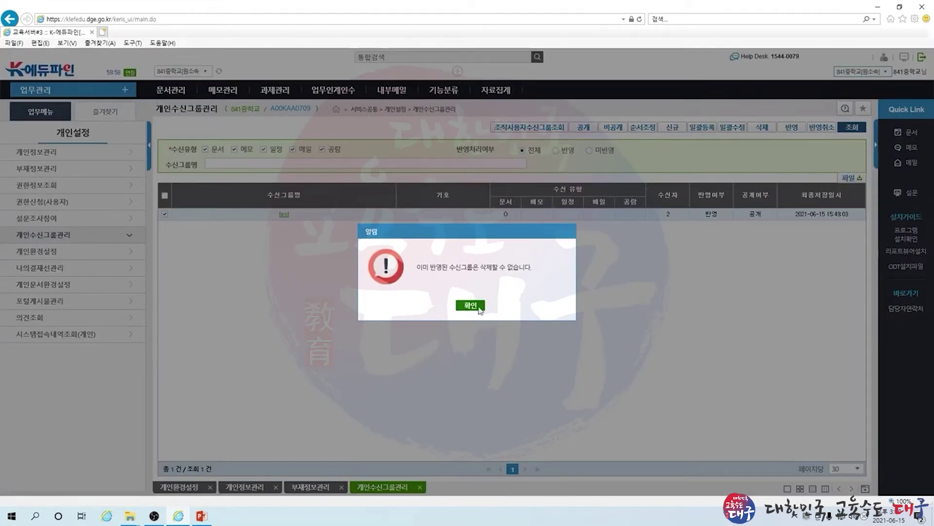
click(468, 307)
Cancel the test group's application (반영취소) and delete the group
click(821, 128)
click(453, 305)
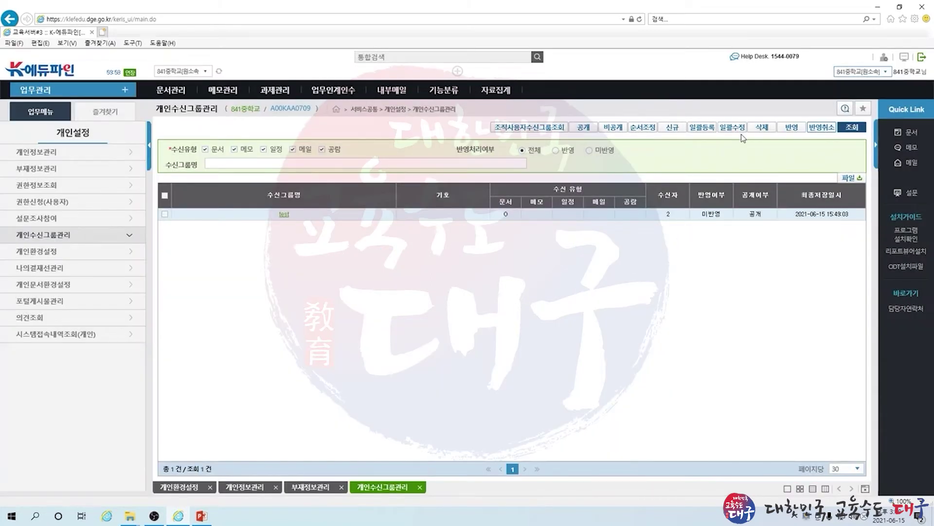
click(165, 214)
click(762, 128)
click(444, 307)
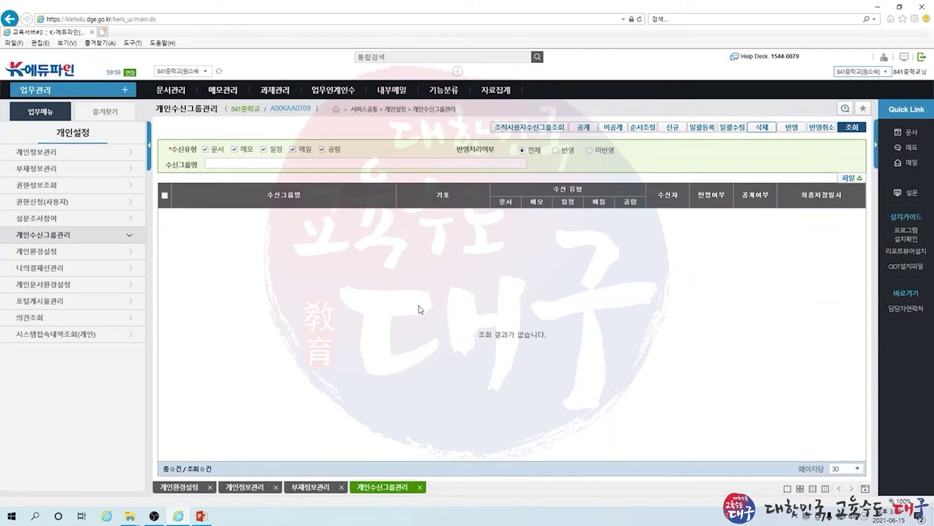
Review 나의결재선관리 and its 결재선구분 types, keeping 기안, then open 포털게시물관리's board list
click(73, 268)
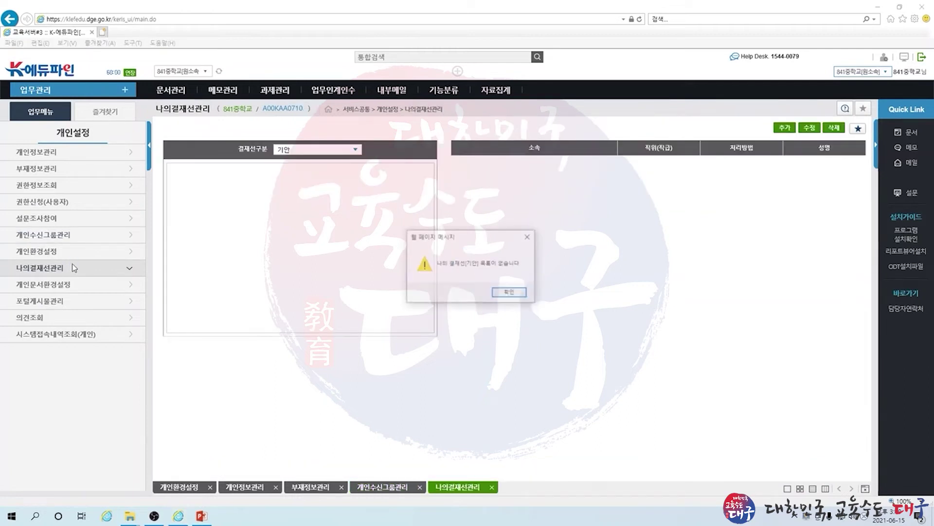
click(502, 291)
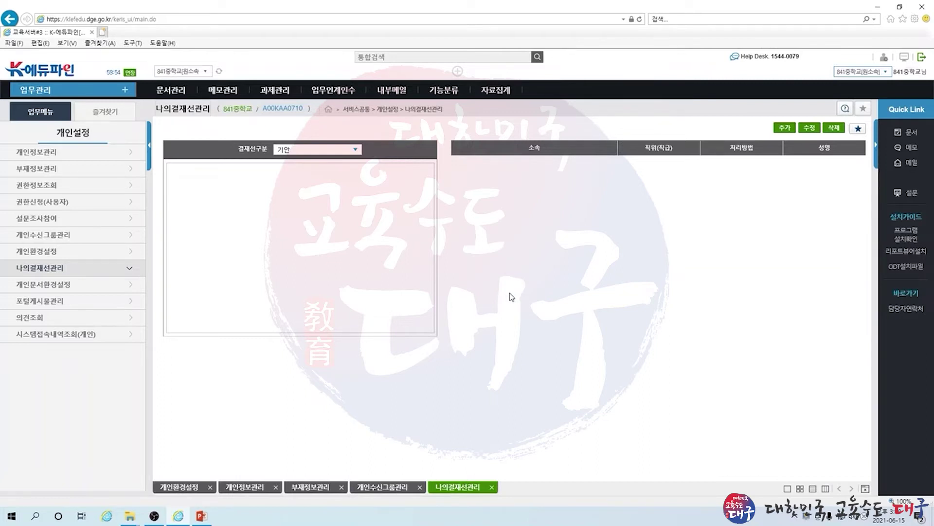
click(360, 151)
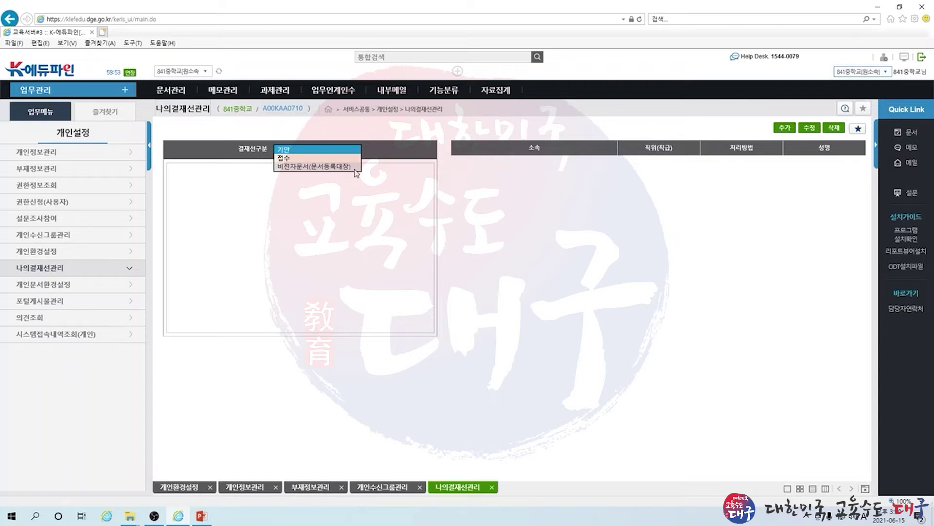
click(278, 371)
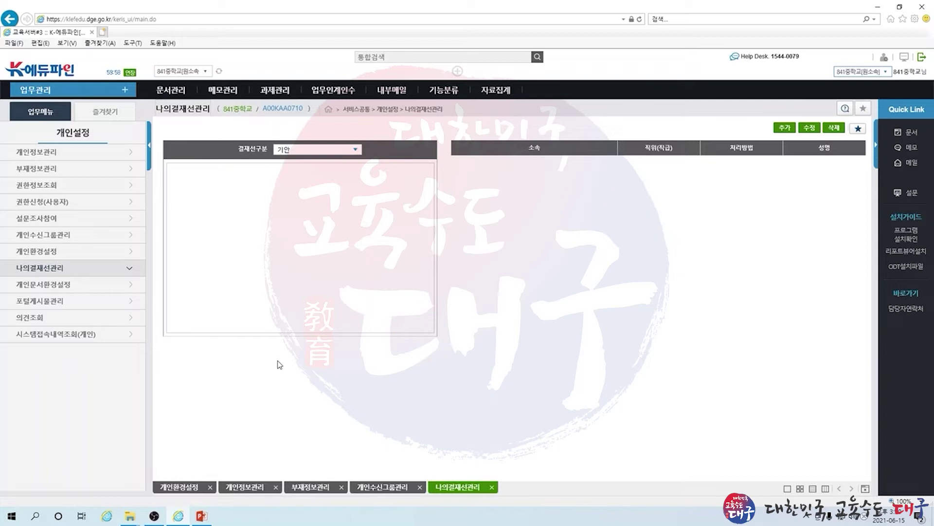
click(59, 306)
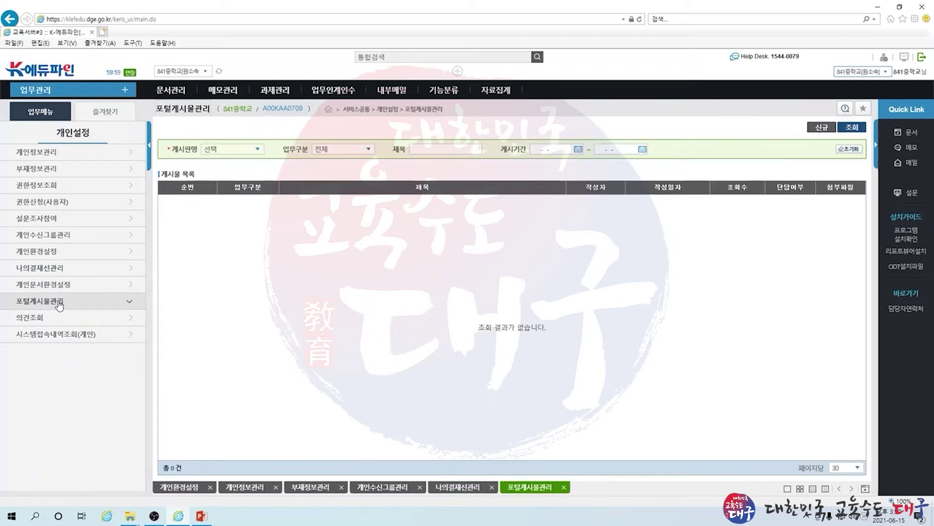
click(261, 153)
Query the 전체 공지 board's 11 posts, then advance the slides to 1. 기관관리자의 지정
click(240, 168)
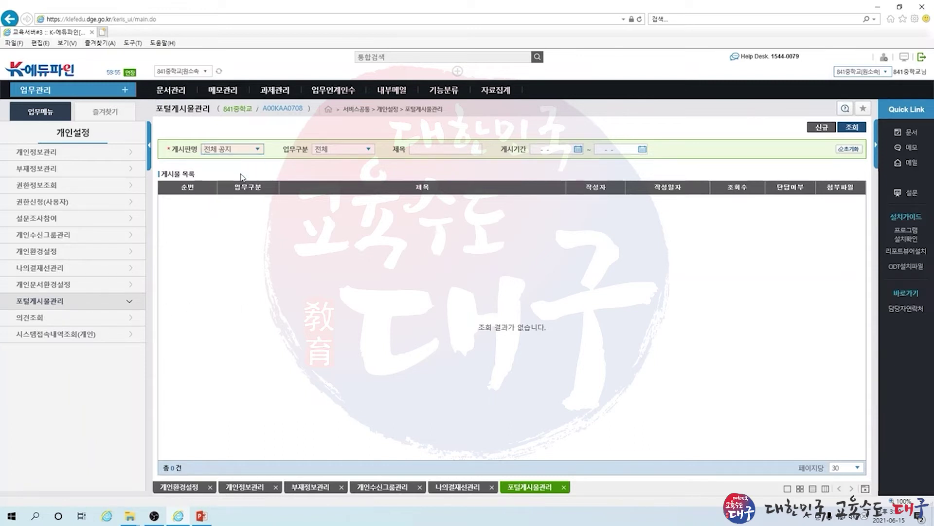
click(852, 128)
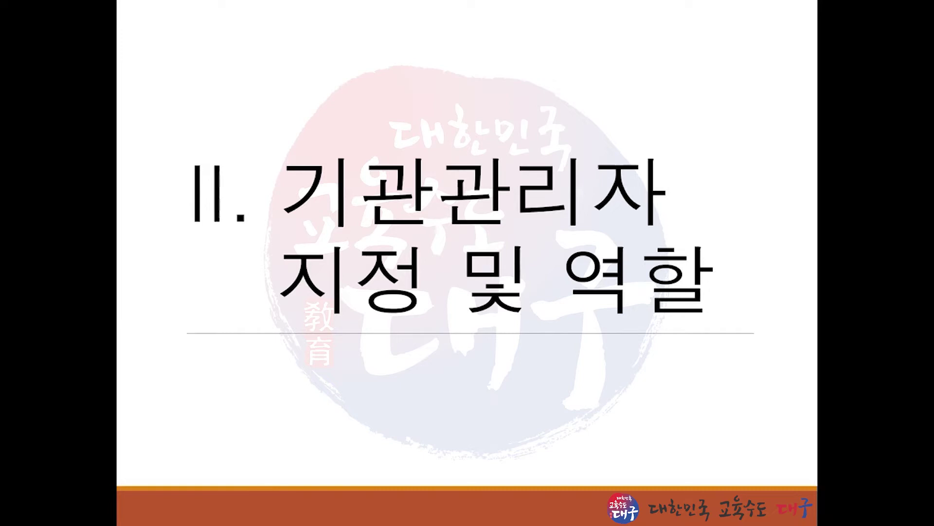
key(Right)
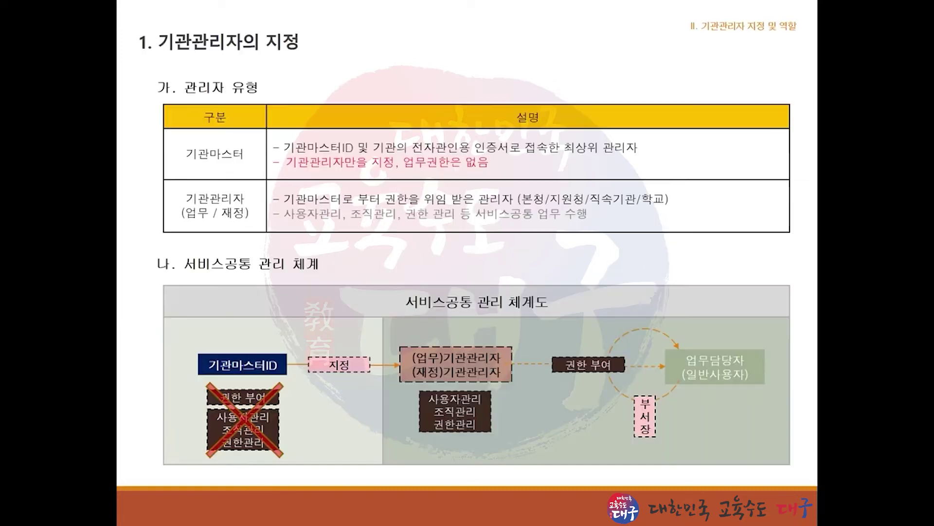
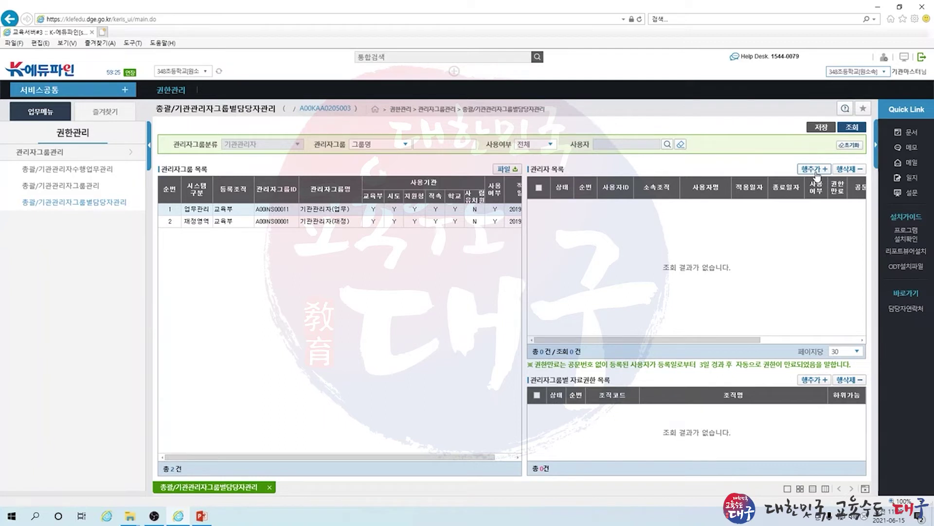
Add a new 기관관리자(업무) manager row with the 348초등학교 user found by searching 사용자ID 'dtest'
click(813, 169)
click(317, 159)
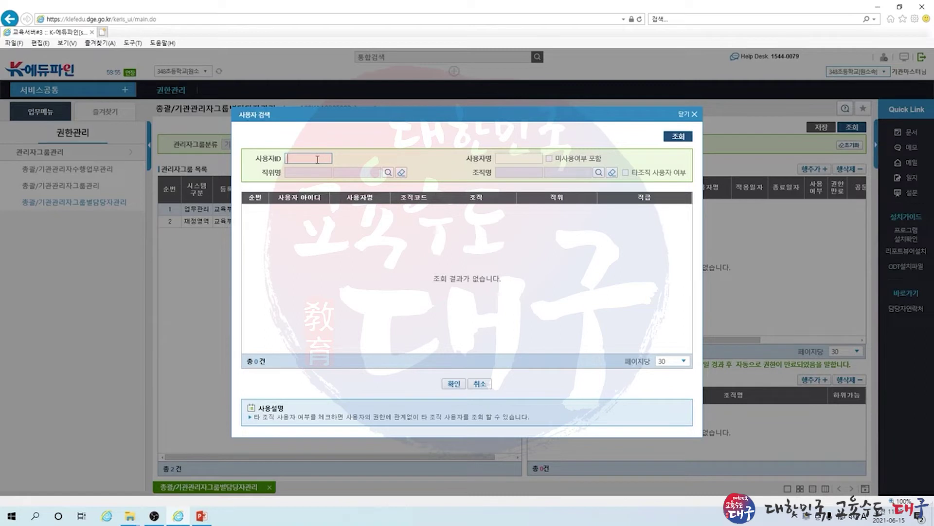
text(test)
click(288, 159)
text(d)
click(677, 137)
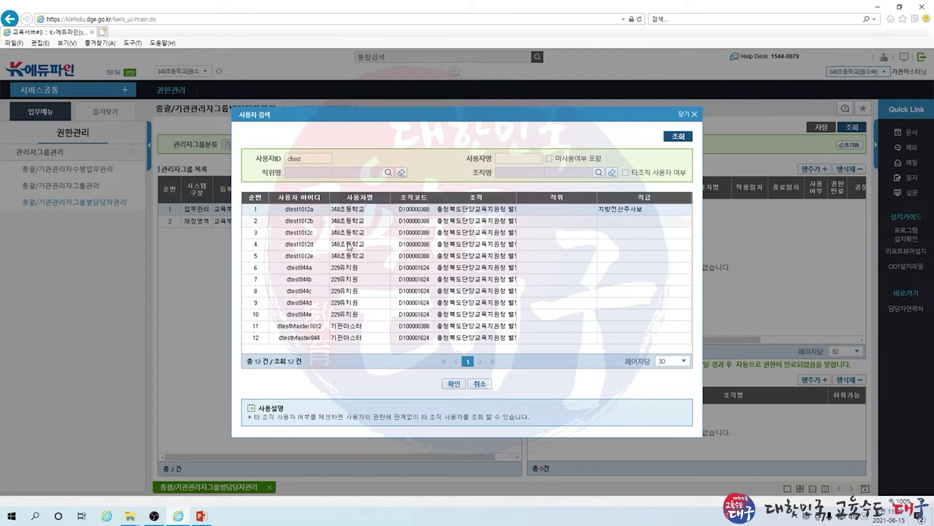
click(462, 383)
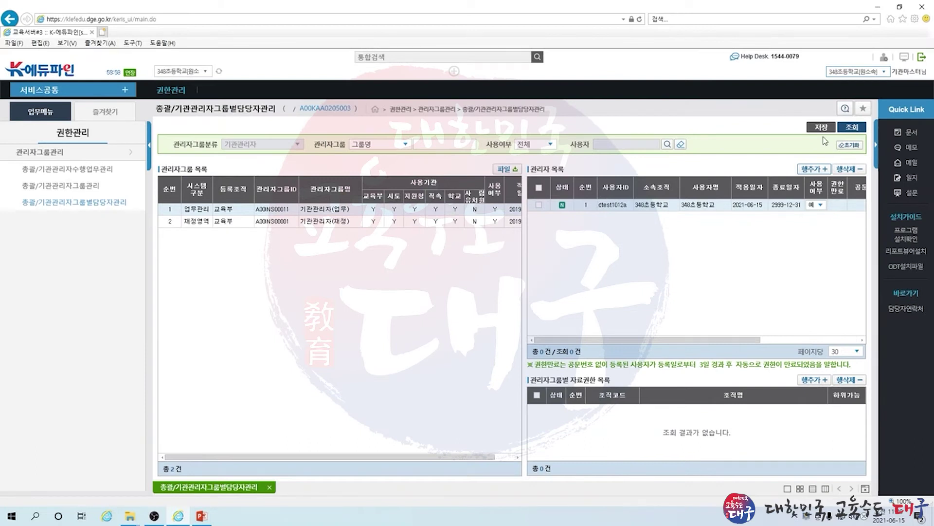
Enter 공문번호 000 for the new manager and save, confirming both prompts
click(783, 340)
click(723, 204)
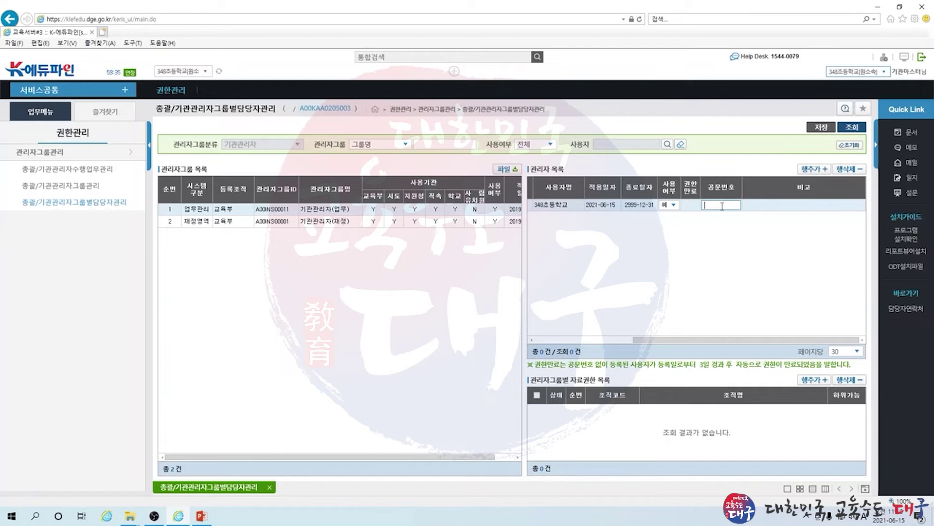
text(000)
click(820, 128)
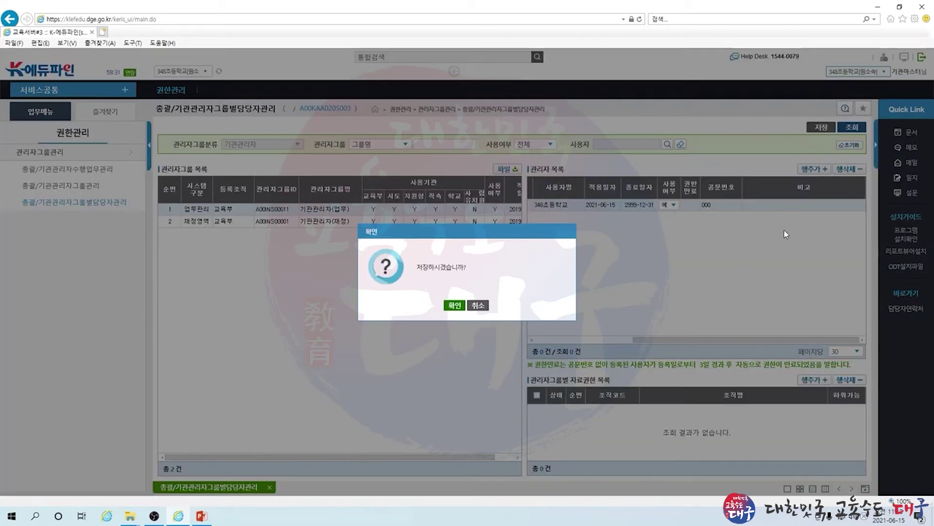
click(452, 306)
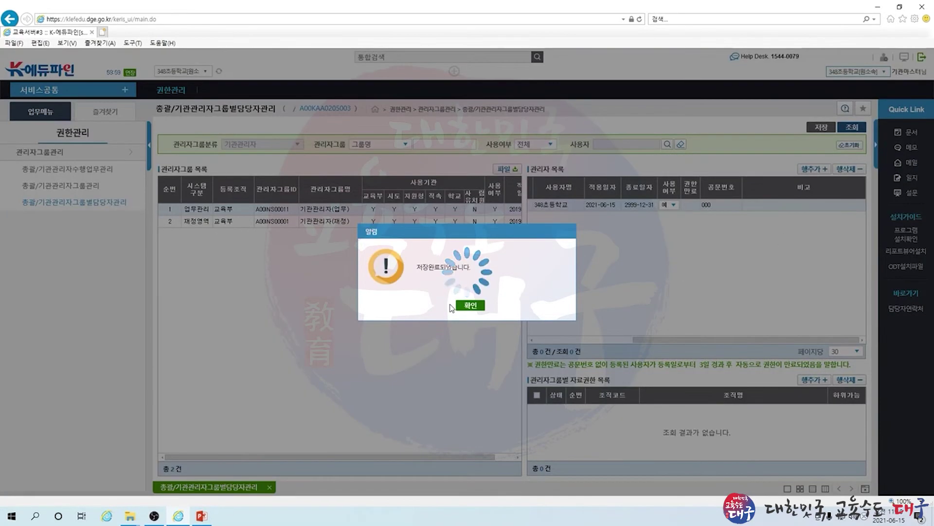
click(461, 306)
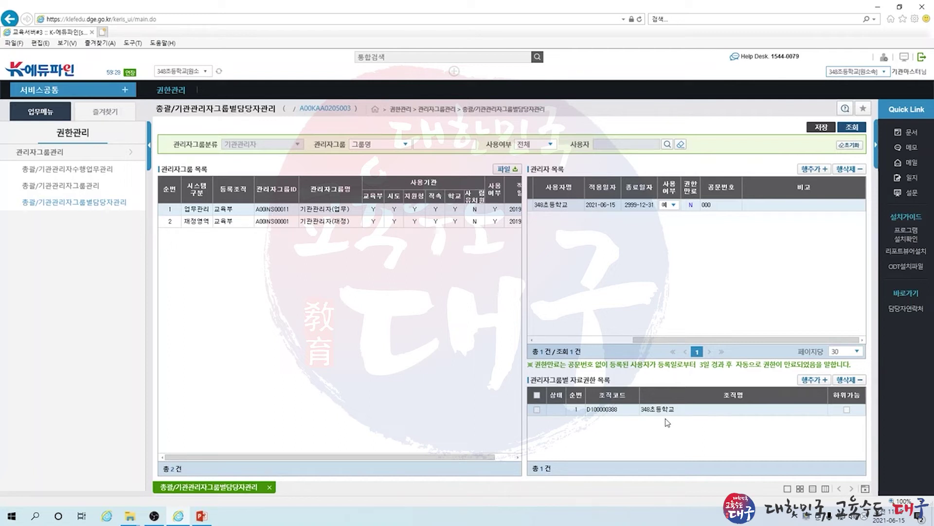
Review the 기관관리자(재정) group's manager and its 공문번호 1111, then return to the slides
click(343, 223)
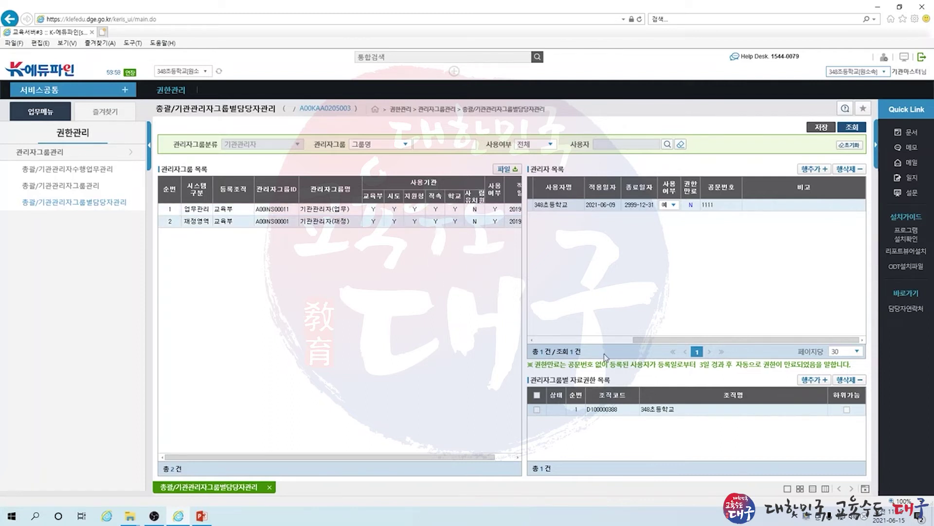
click(594, 340)
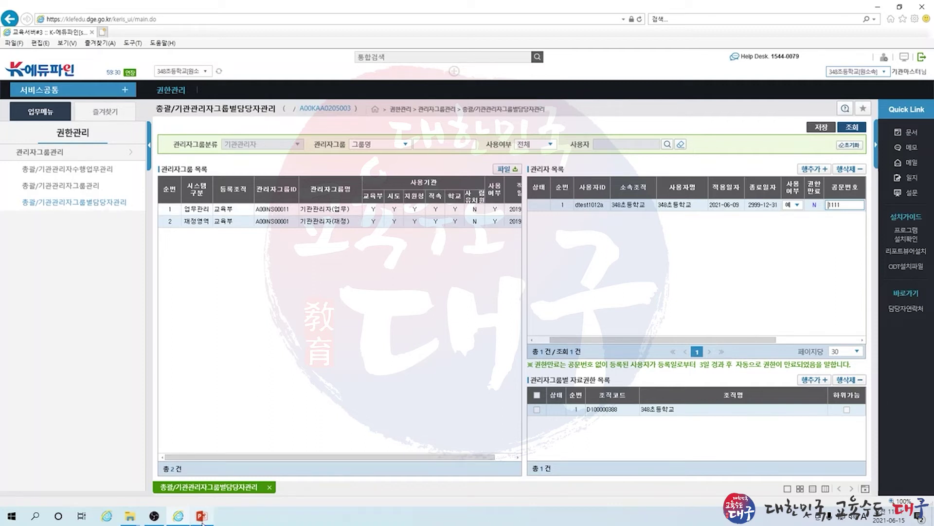
click(202, 515)
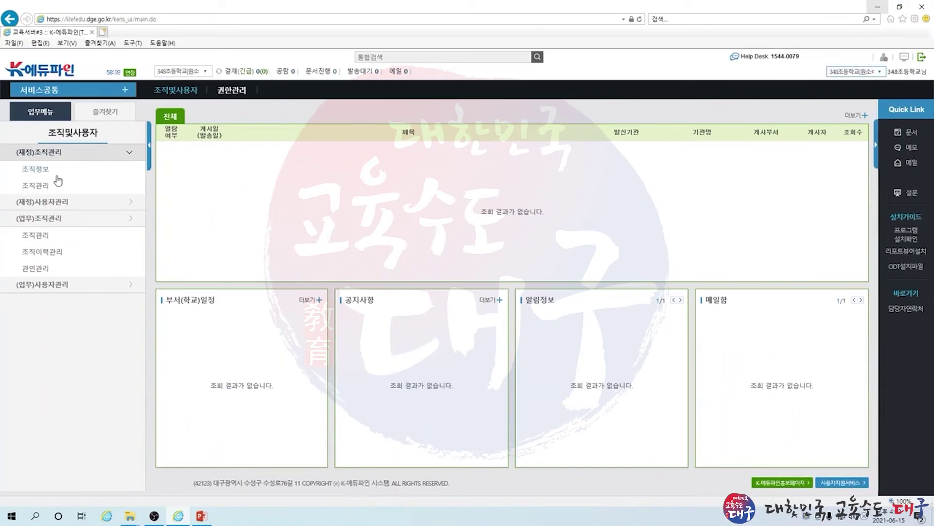
Open (업무) 조직관리 to list 348초등학교, 행정실 and 229유치원
click(41, 239)
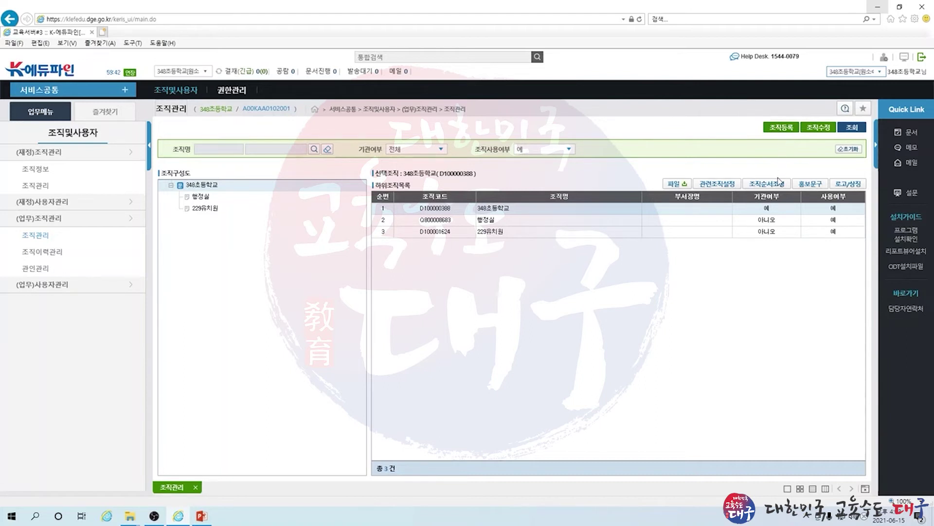
In 348초등학교's 조직수정 form, try marking it unused with 폐지일자 2021-06-15, then close the form
click(819, 130)
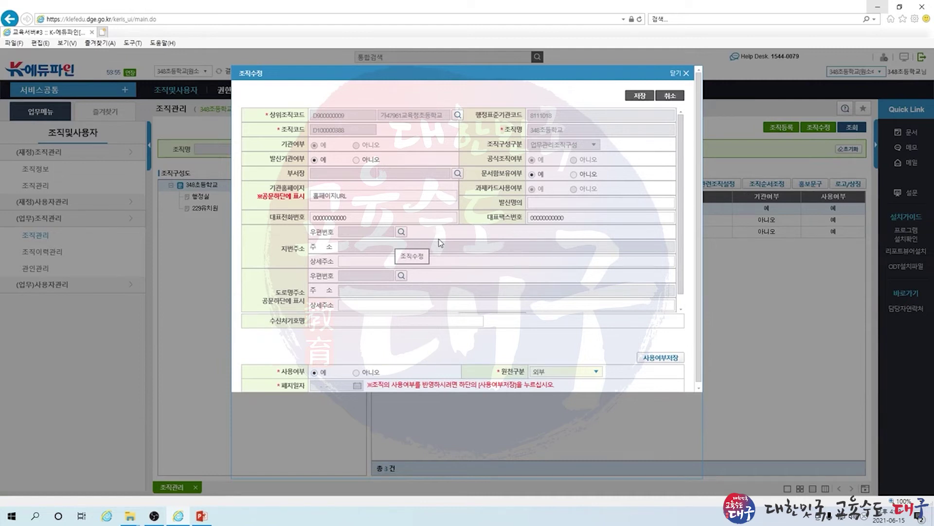
scroll(440, 242, down, 1)
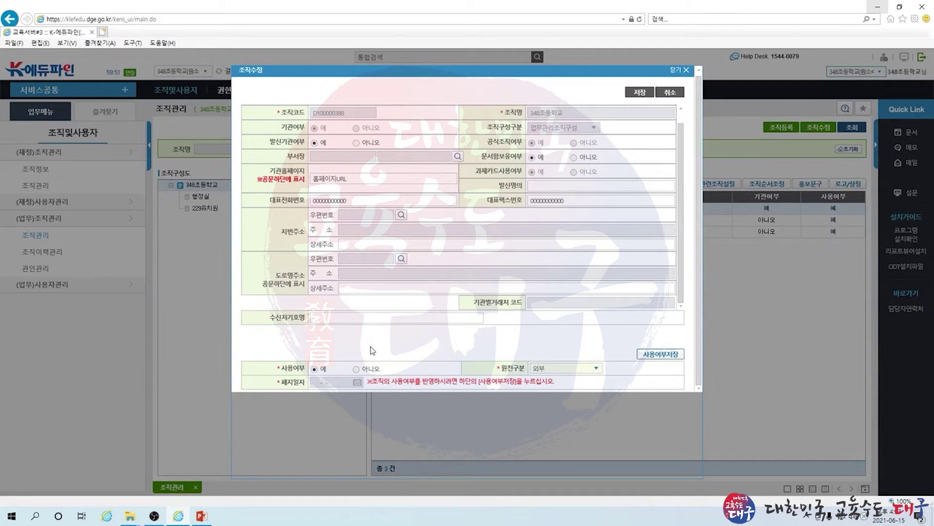
click(355, 369)
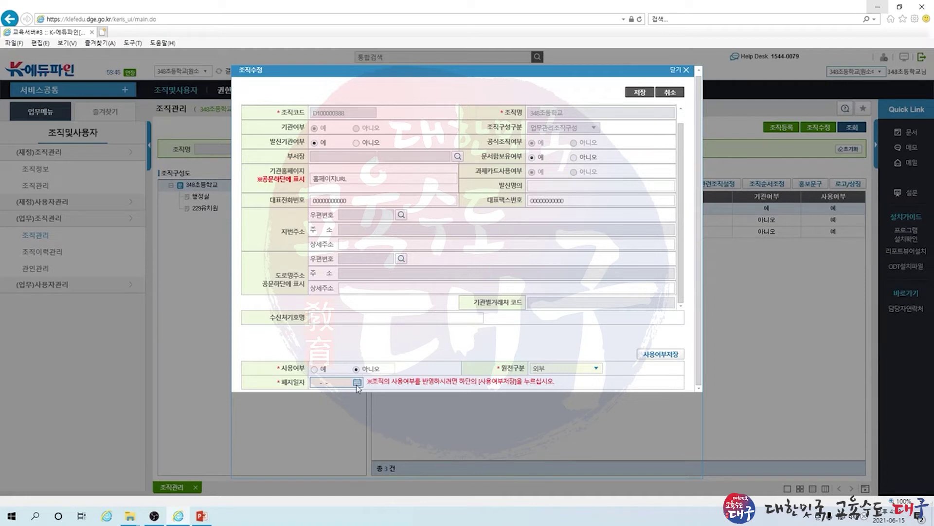
click(358, 382)
click(342, 448)
click(686, 71)
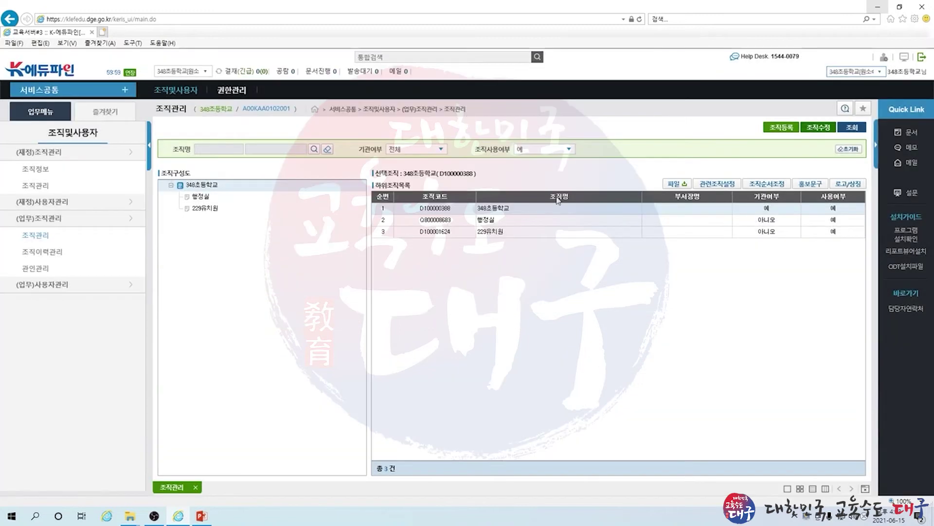
Open 조직이력관리 and run 조회, dismissing the required-field alert
click(35, 263)
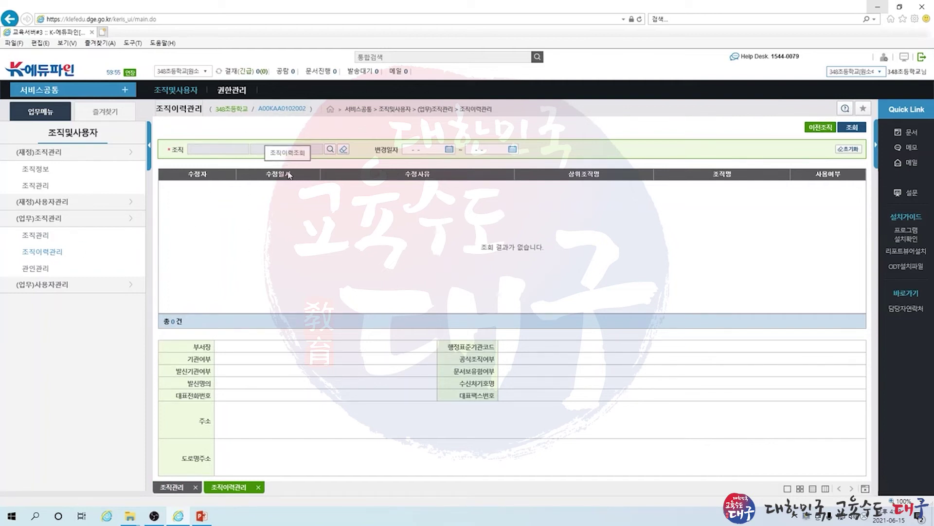
click(851, 129)
click(467, 308)
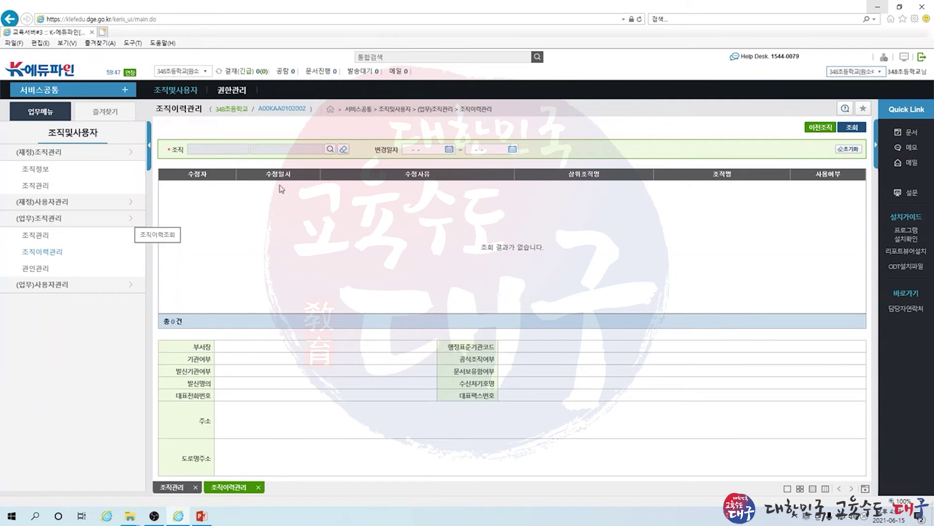
Open 관인관리 and load the 348초등학교 직인 seal's details
click(43, 268)
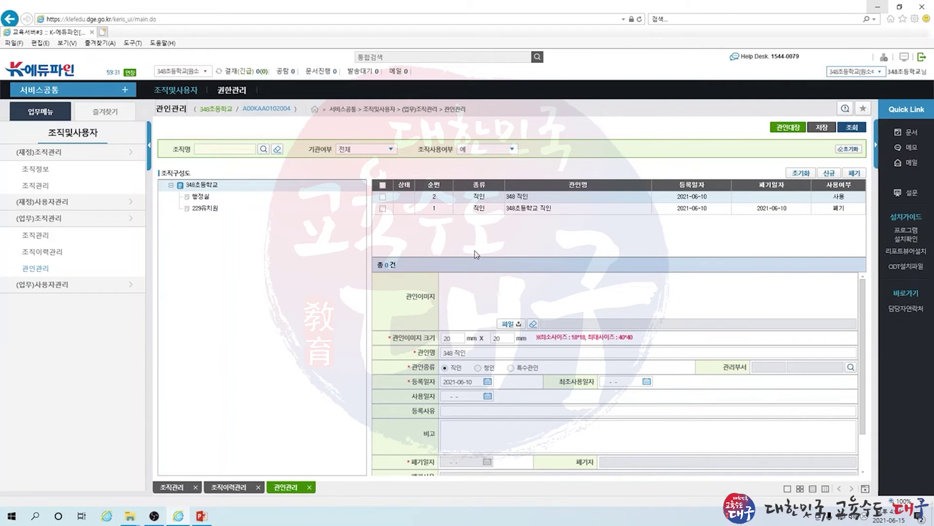
click(384, 210)
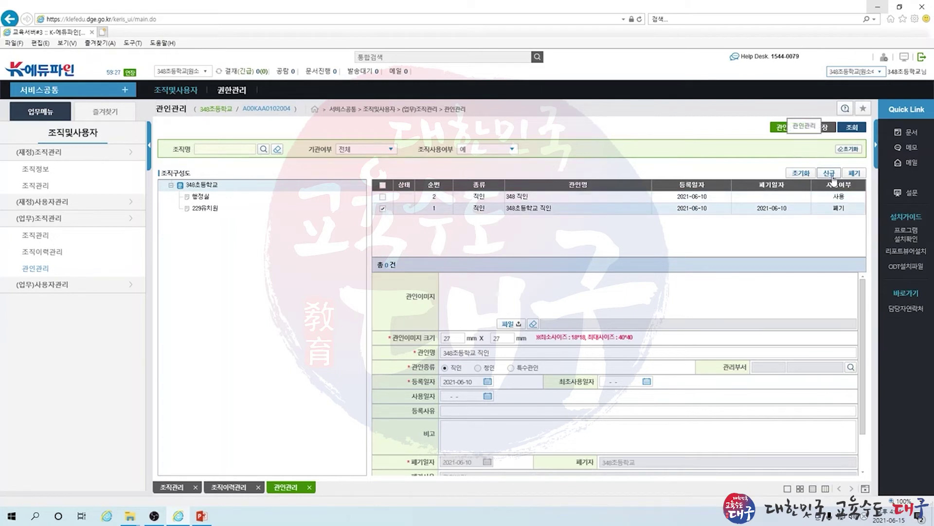
Mark the 348초등학교 직인 seal for 폐기, review its 폐기사유, and reselect the seal row
click(854, 174)
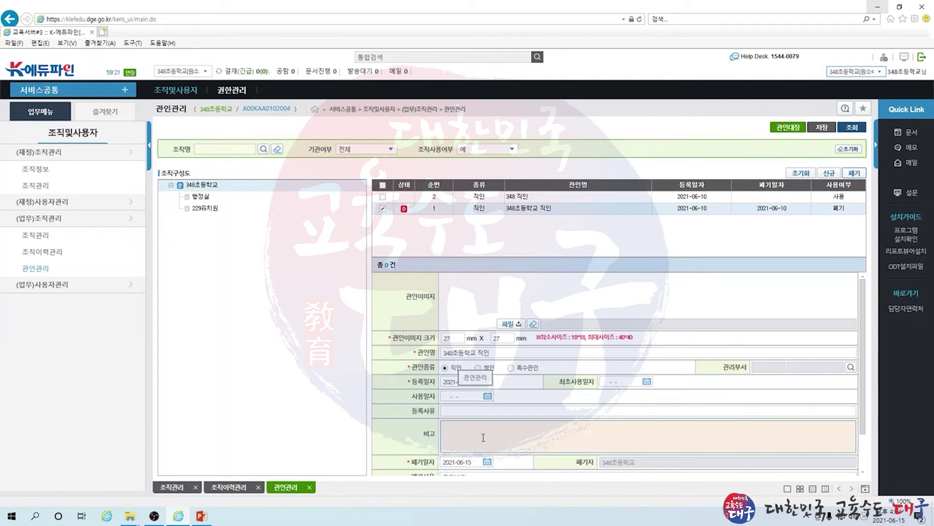
scroll(460, 464, down, 1)
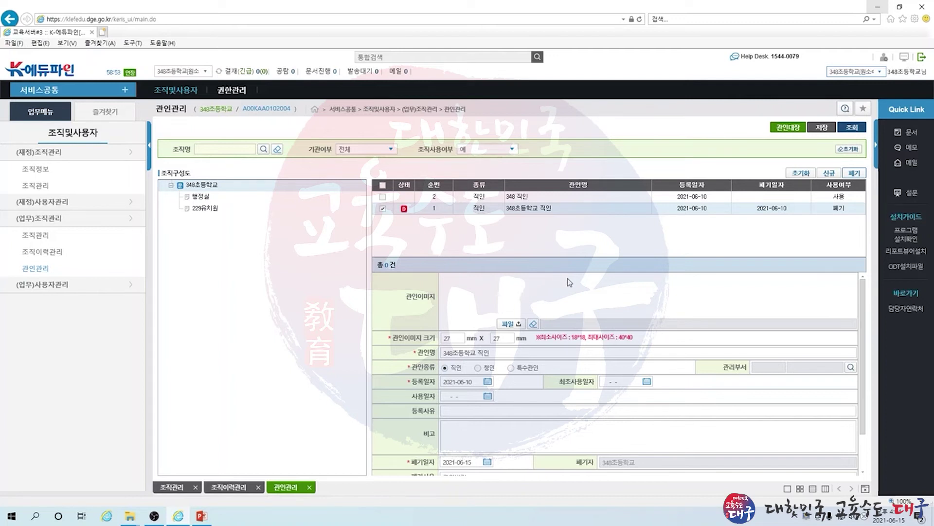
click(383, 209)
click(789, 128)
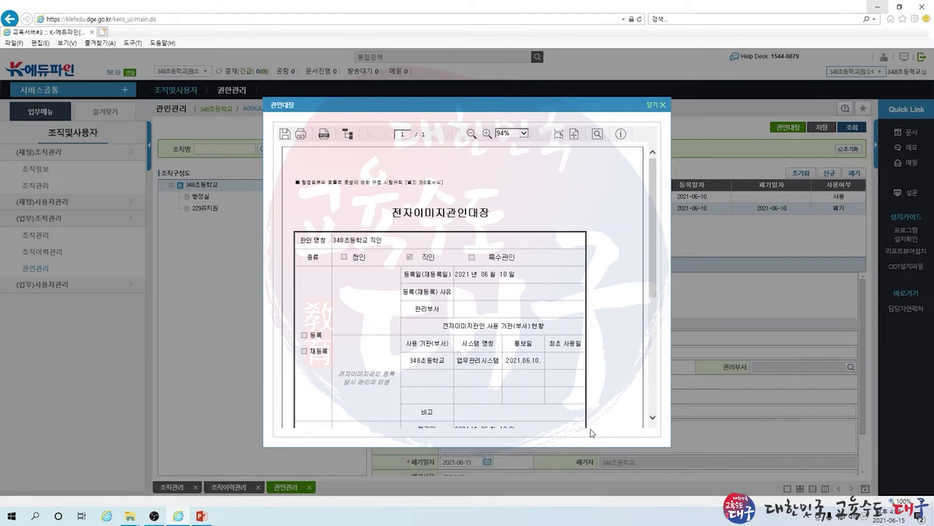
click(661, 106)
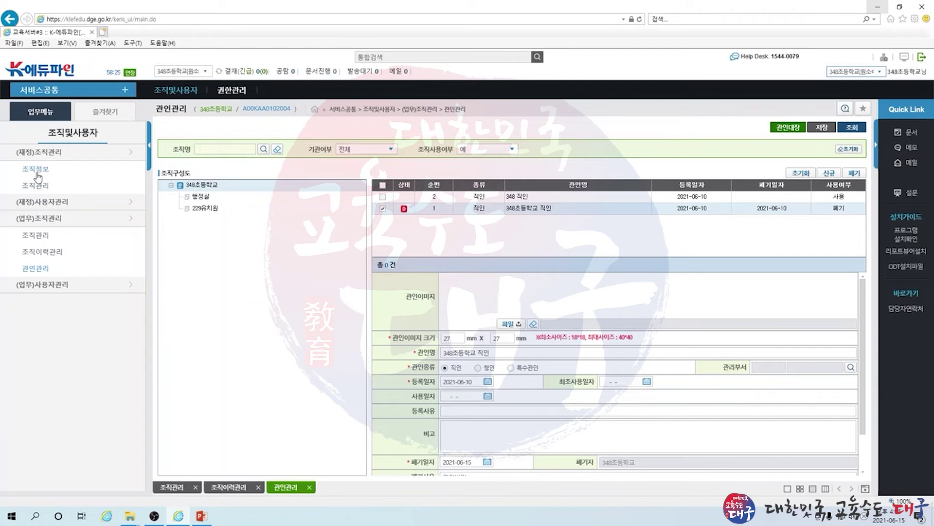
Open 조직정보 under (재정)조직관리 to view 348초등학교's code D100000388 and founding date
click(37, 175)
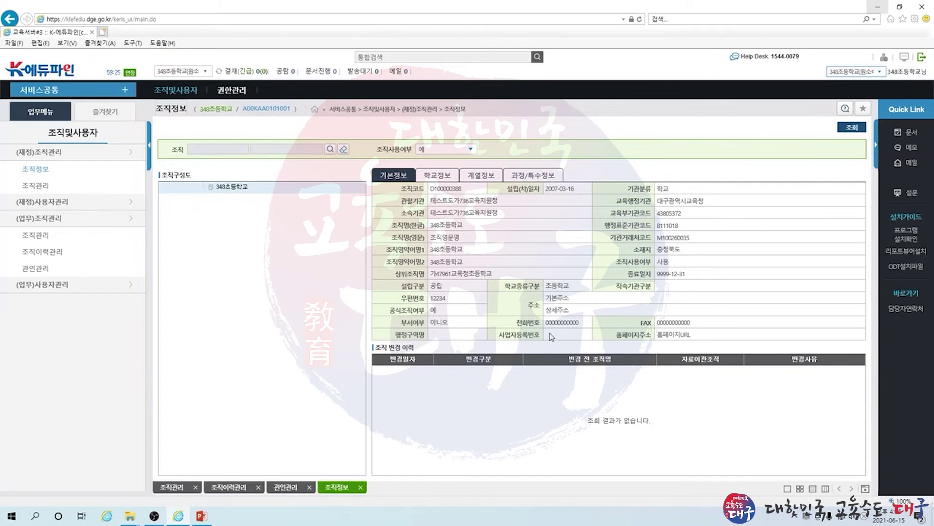
Open (재정) 조직관리 and bring up the 조직수정 form for 348초등학교
click(41, 190)
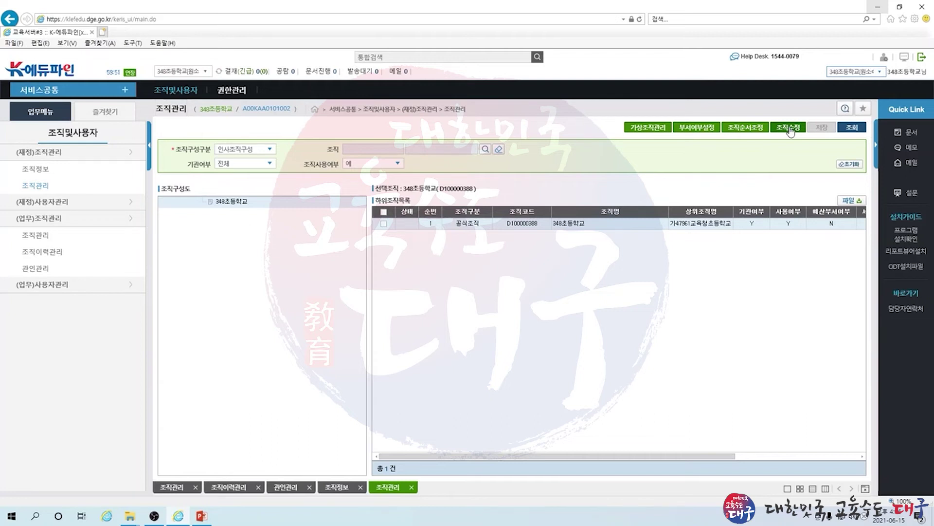
click(789, 129)
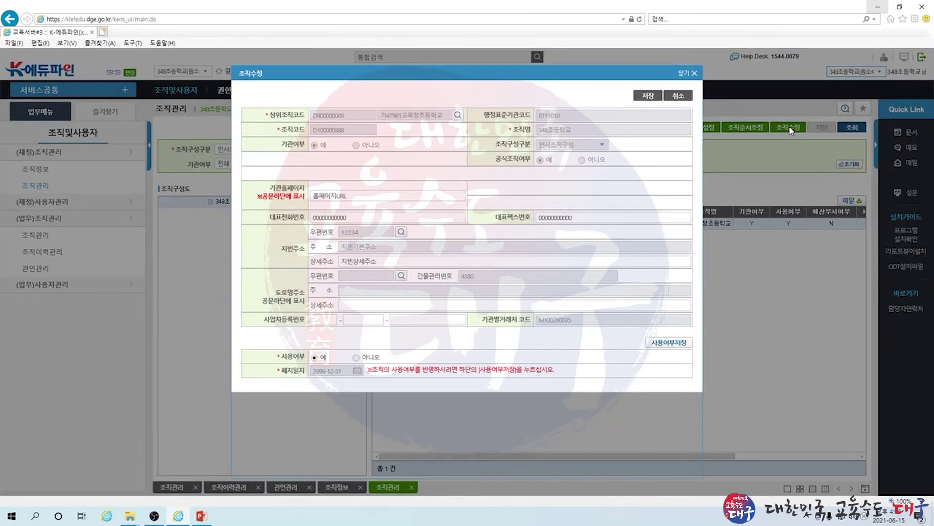
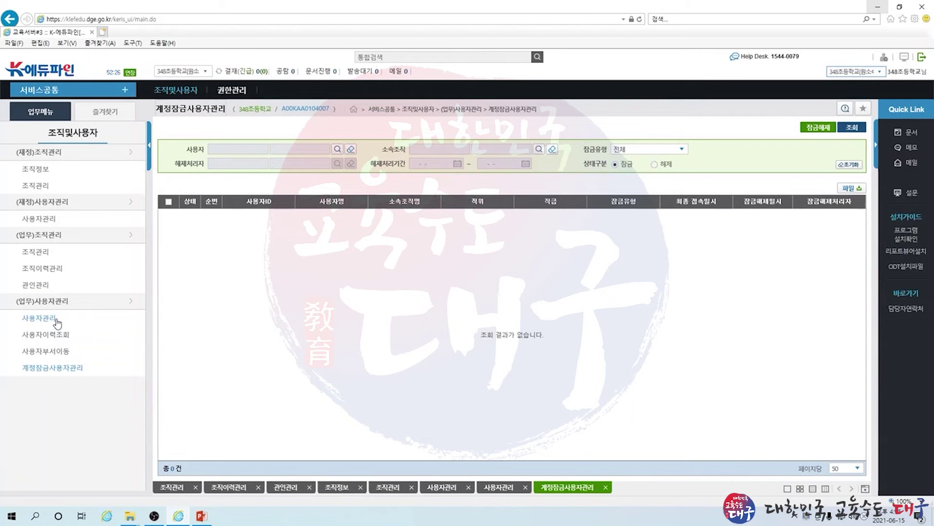
Open the 사용자관리 list showing 348초등학교's six user accounts
click(39, 317)
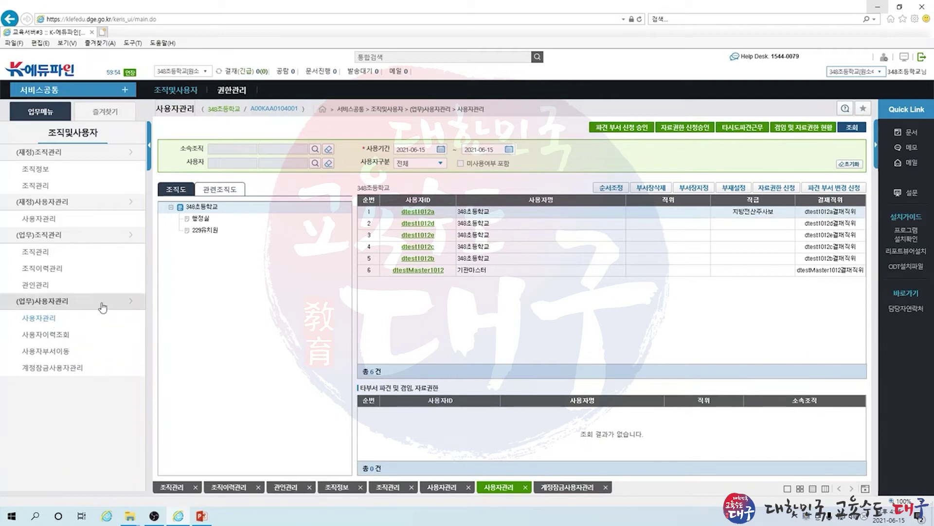
click(430, 213)
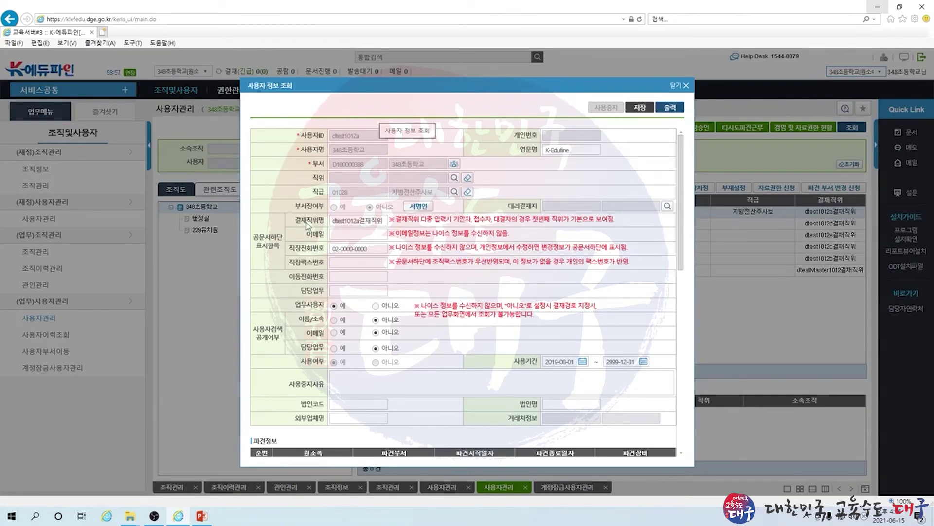
scroll(380, 270, down, 4)
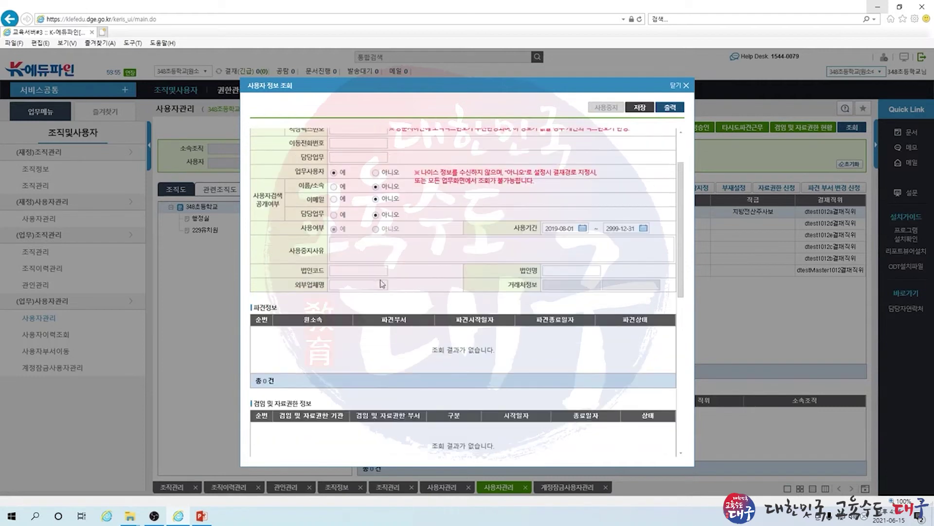
scroll(382, 284, down, 2)
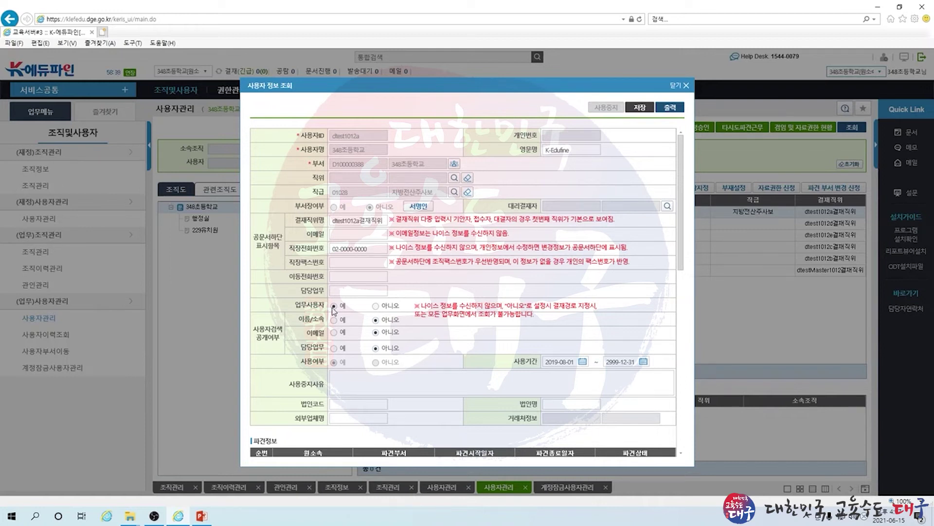
click(375, 306)
click(373, 291)
click(374, 305)
click(686, 86)
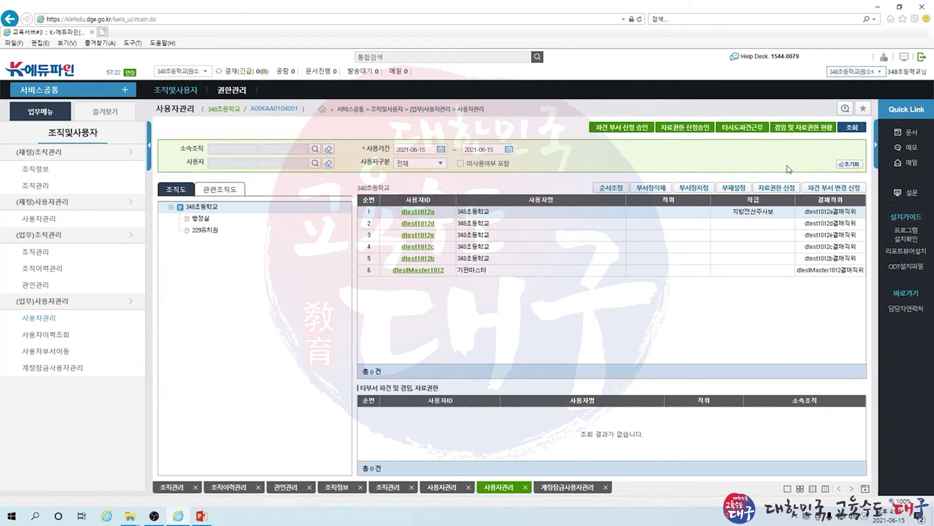
Designate the second listed user as 348초등학교's 부서장 and confirm both prompts
click(492, 225)
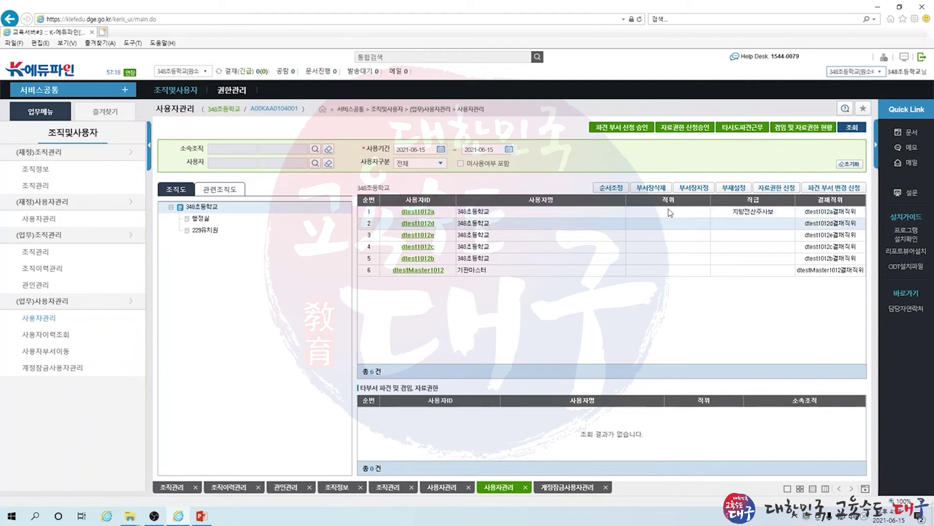
click(704, 191)
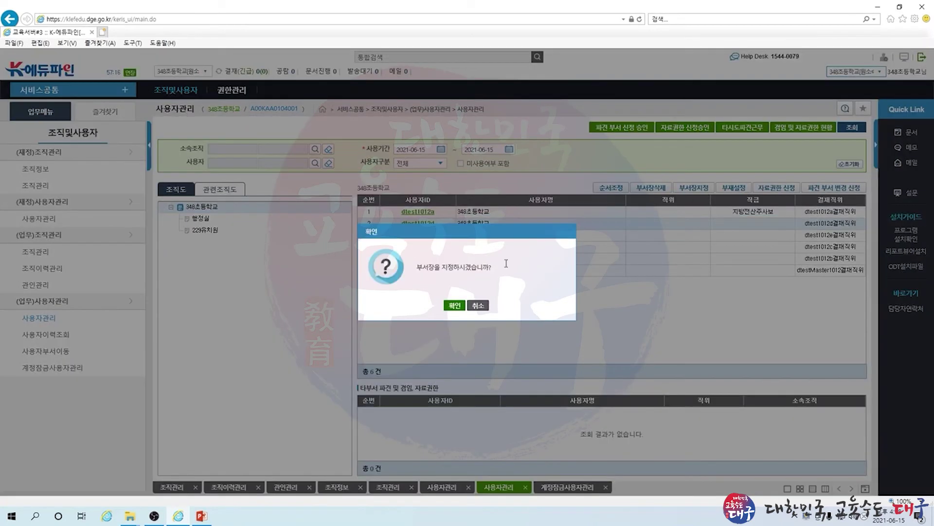
click(455, 306)
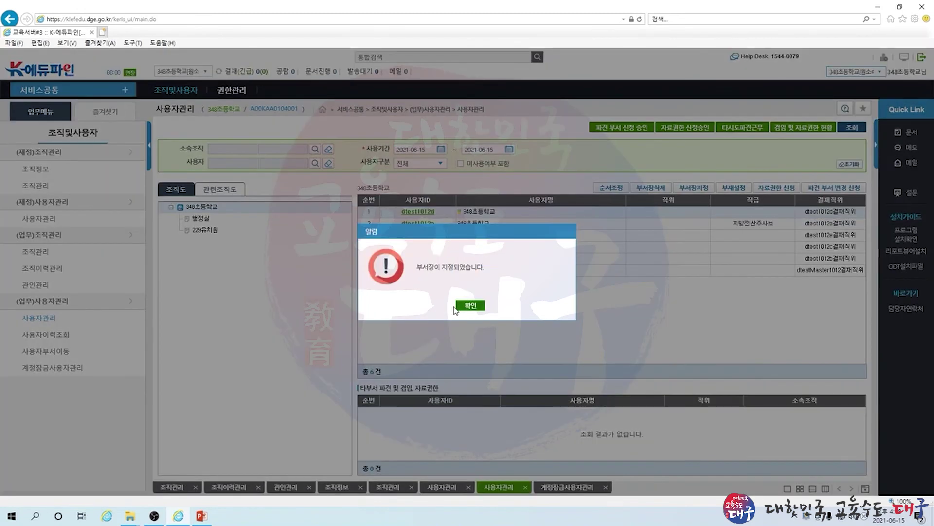
click(466, 307)
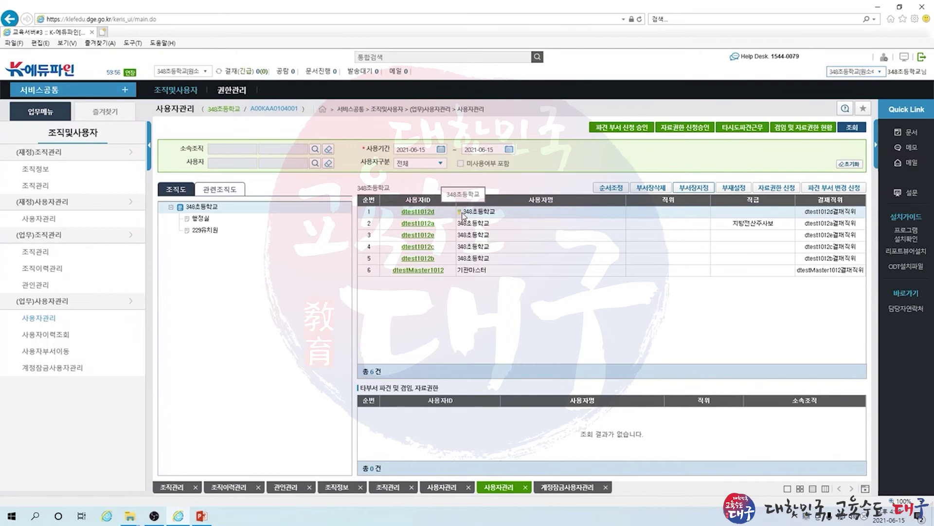
click(423, 212)
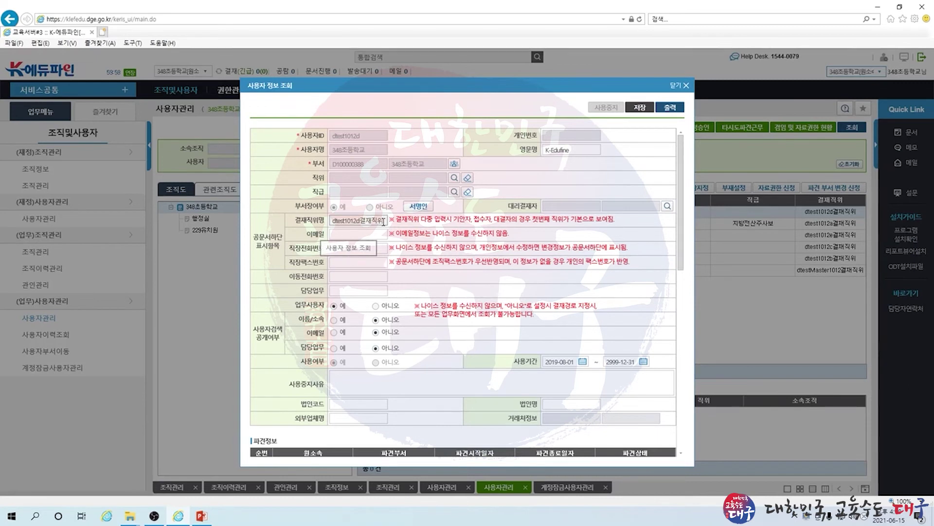
click(416, 208)
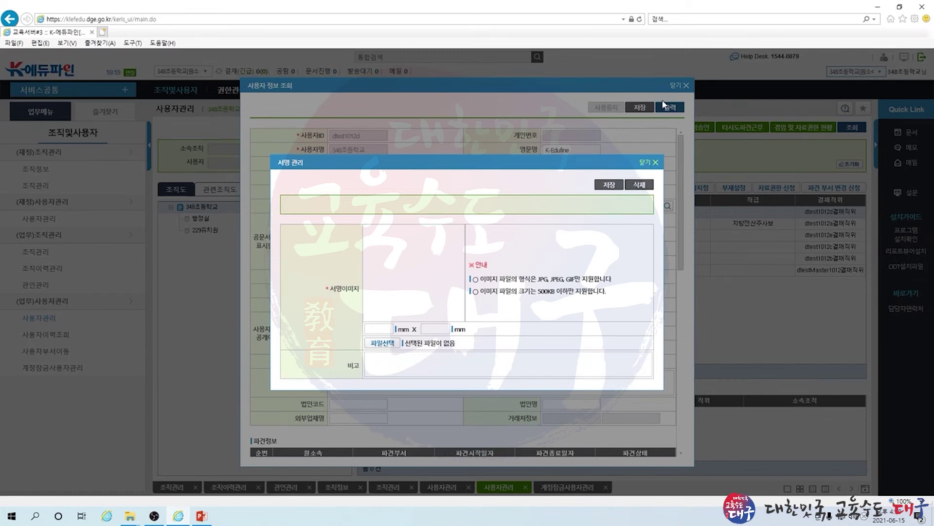
click(646, 163)
click(672, 88)
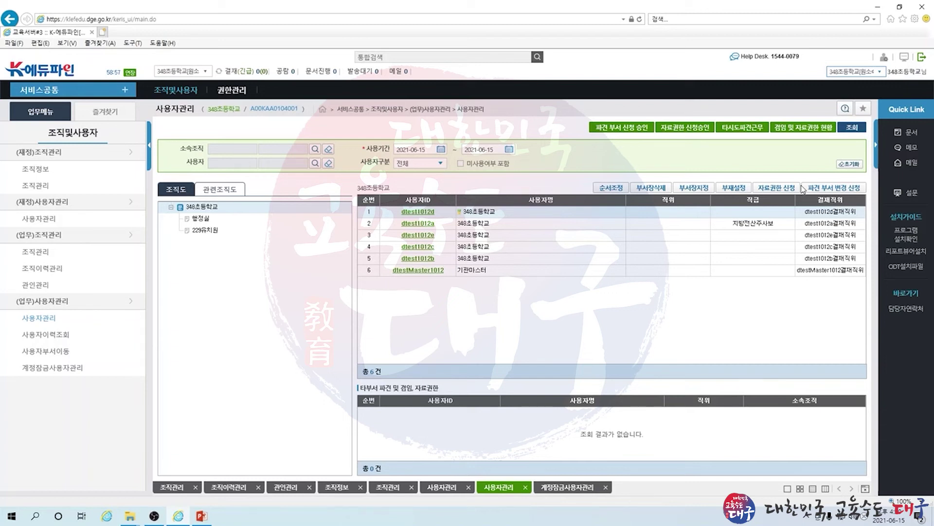
Pass through 사용자이력조회 to reach the 사용자부서이동 page with the school's six users loaded
click(54, 340)
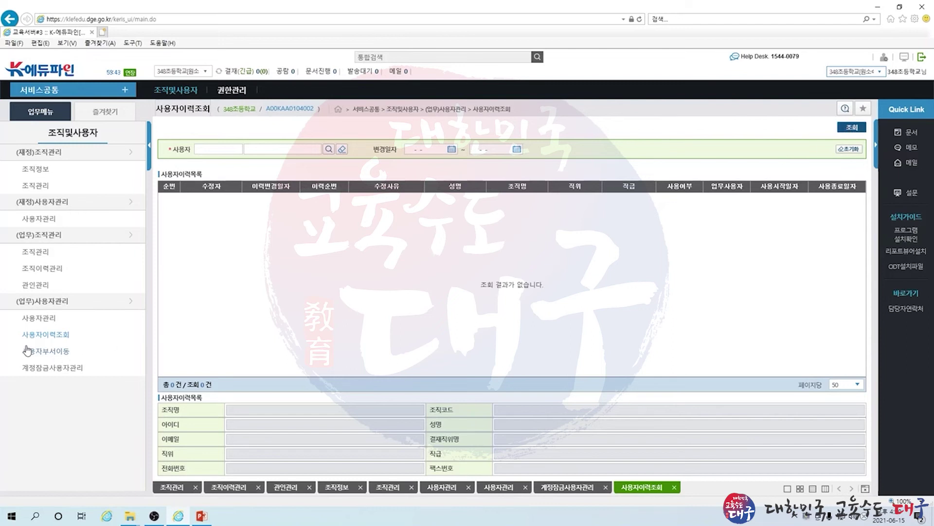
click(60, 356)
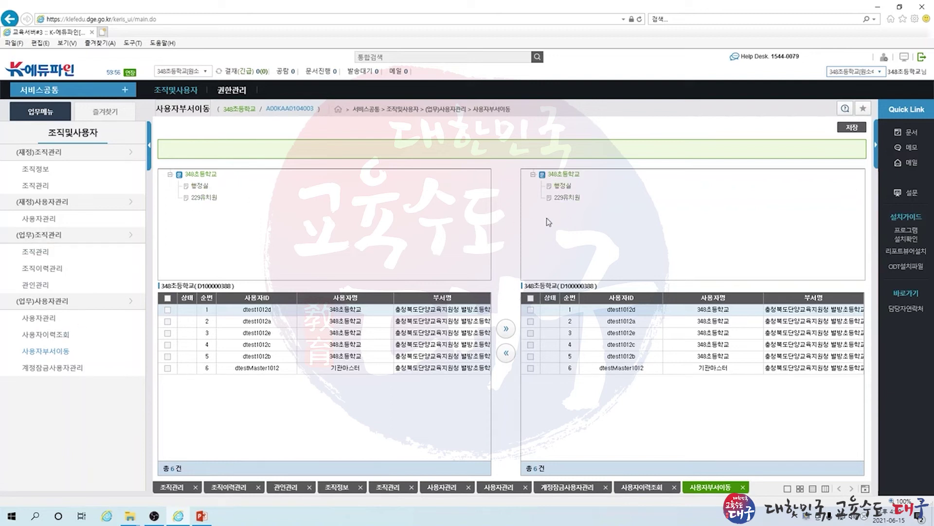
Load the school's users, choose 행정실 as destination, and move the first two users across
click(201, 175)
click(568, 186)
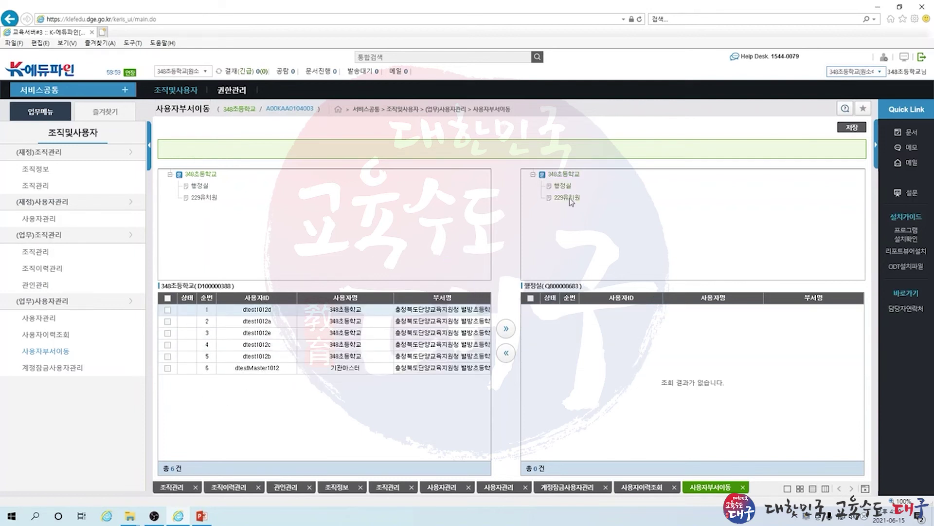
click(570, 198)
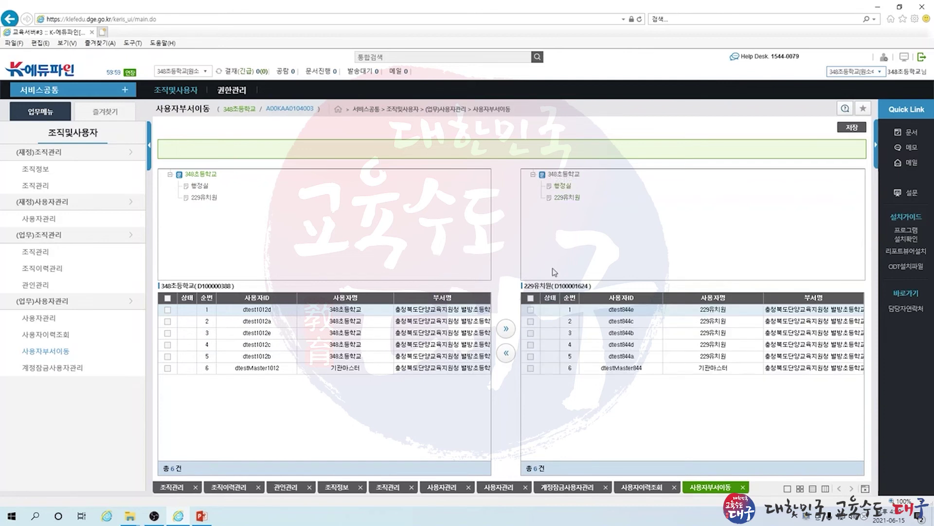
click(168, 309)
click(168, 321)
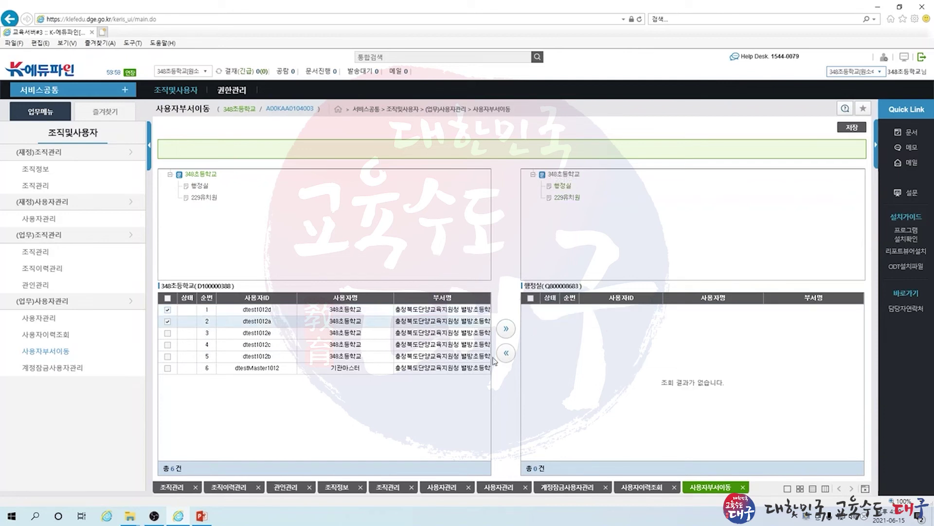
click(506, 329)
Save the move into 행정실 and verify 행정실 now lists two users
click(851, 129)
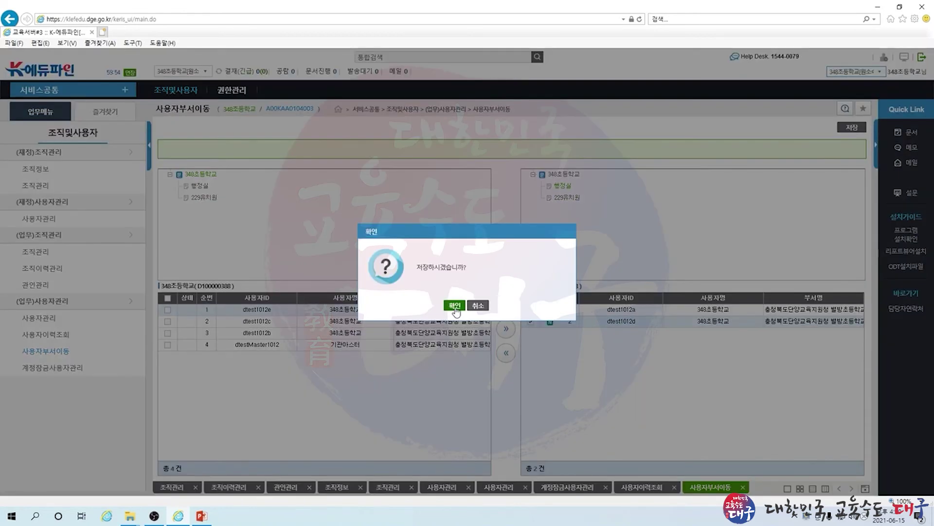
click(454, 307)
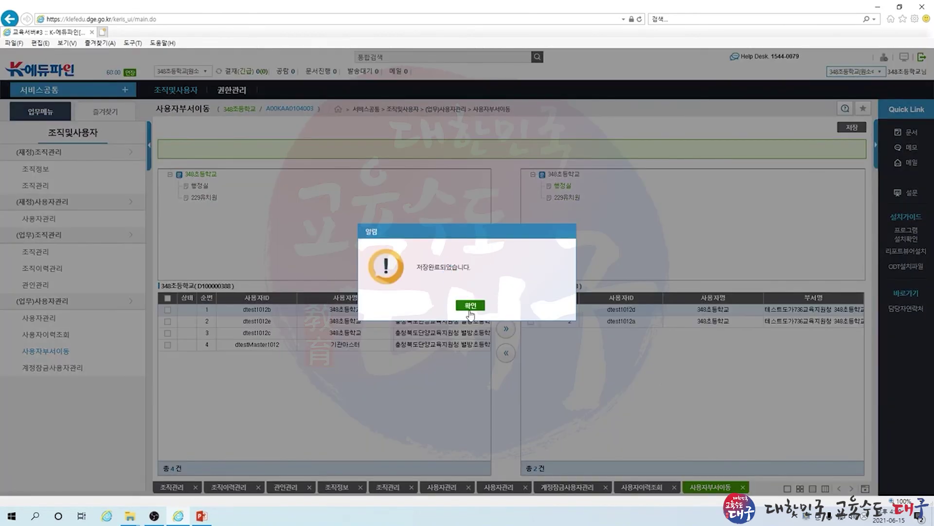
click(470, 309)
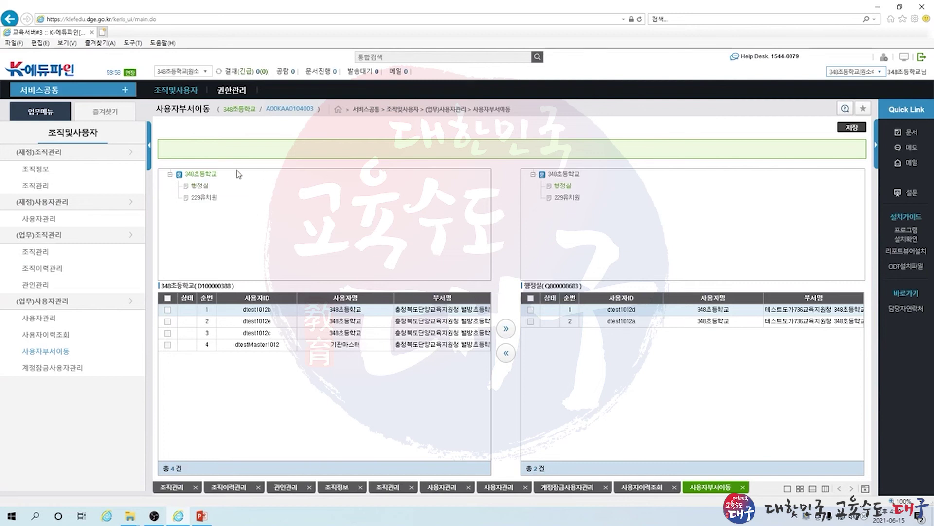
click(199, 186)
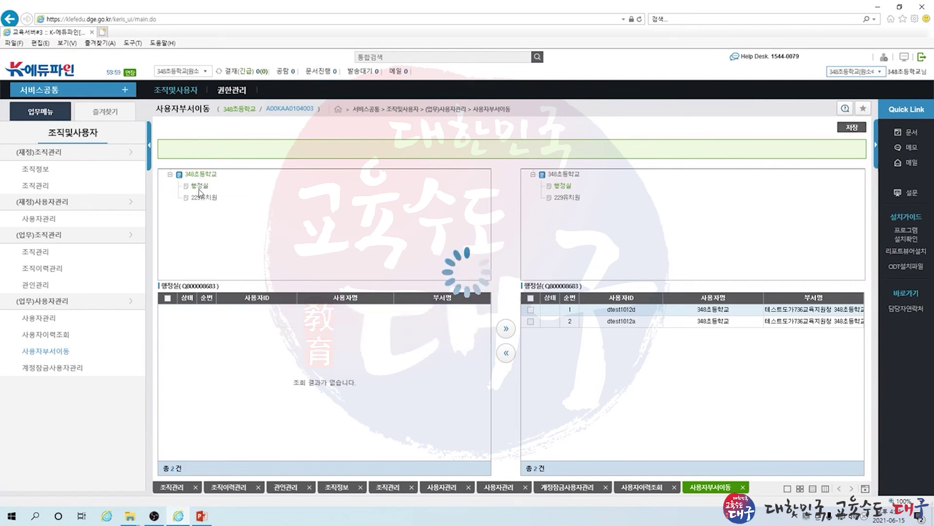